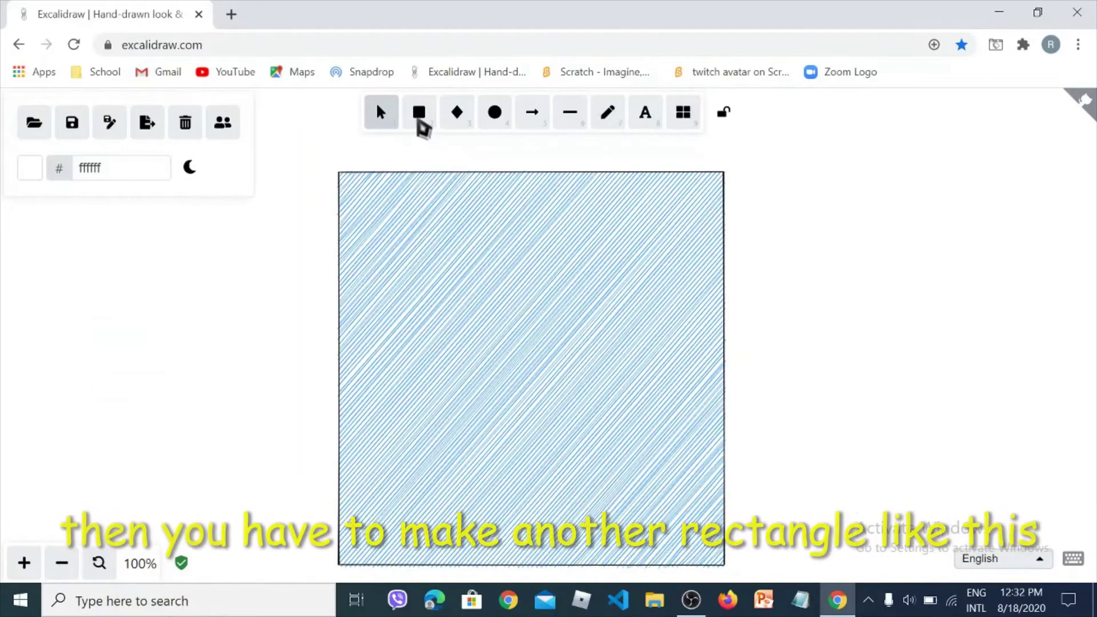
Step: Draw a wide, short rectangle inside the large blue hatched square, just below its upper edge, as a calculator display
click(420, 122)
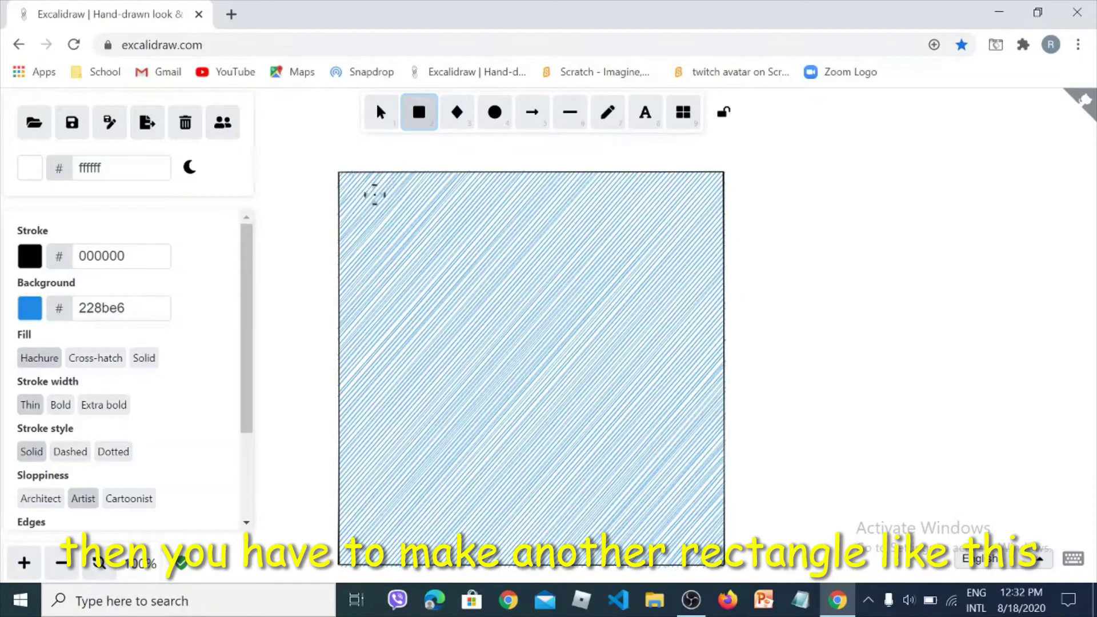
mouse_move(377, 194)
mouse_down()
mouse_move(455, 213)
mouse_move(686, 227)
mouse_move(688, 237)
mouse_up()
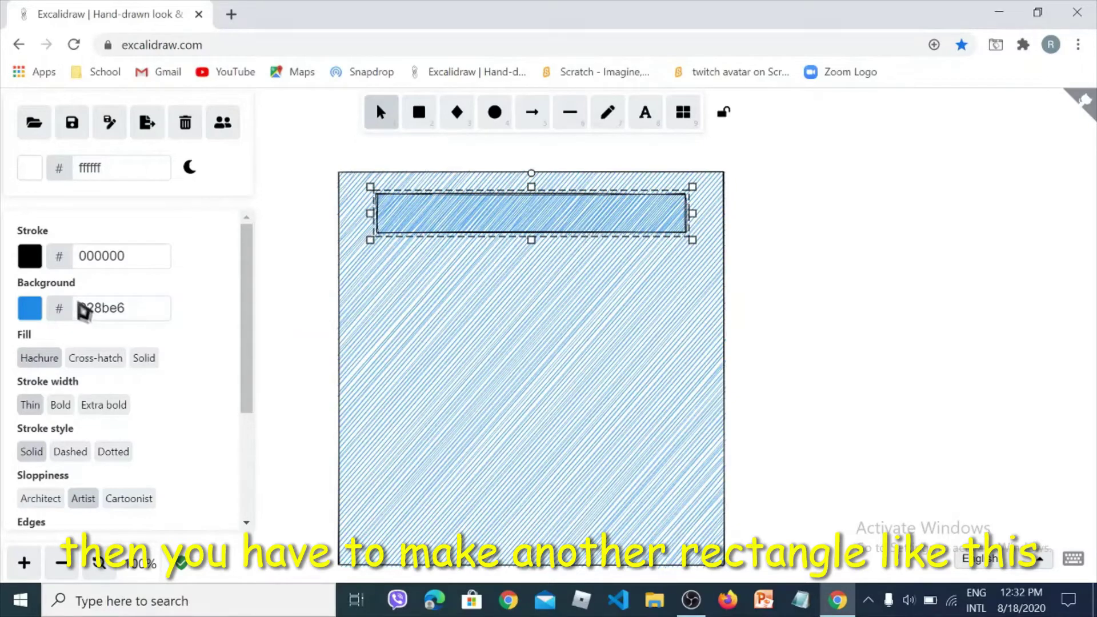
Step: Set the display rectangle's background colour to light gray (ced4da)
click(30, 313)
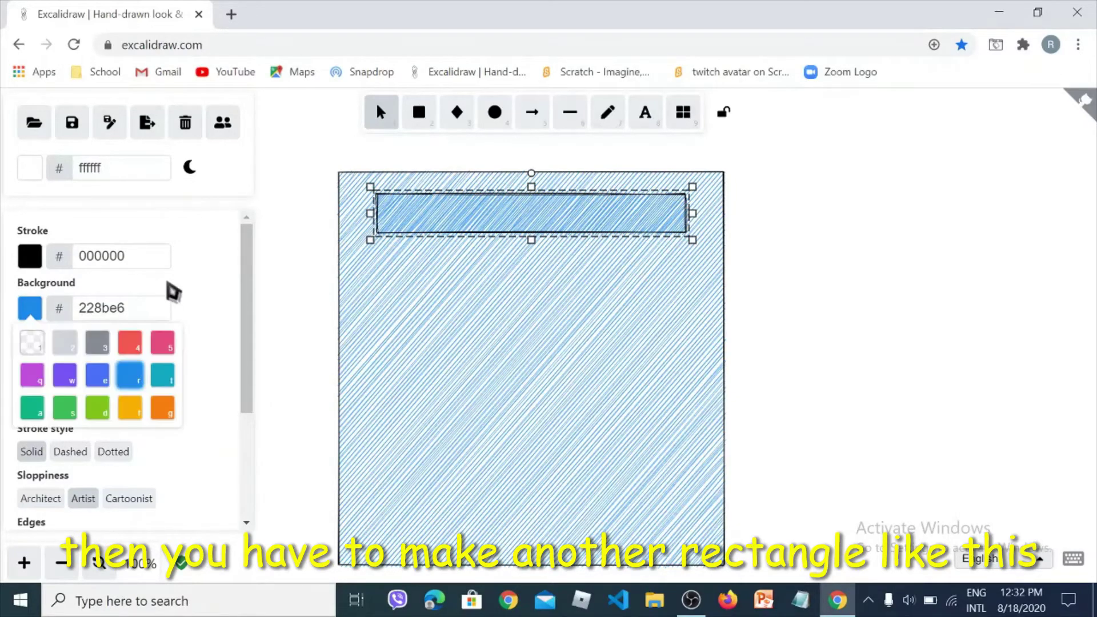
click(65, 343)
click(191, 335)
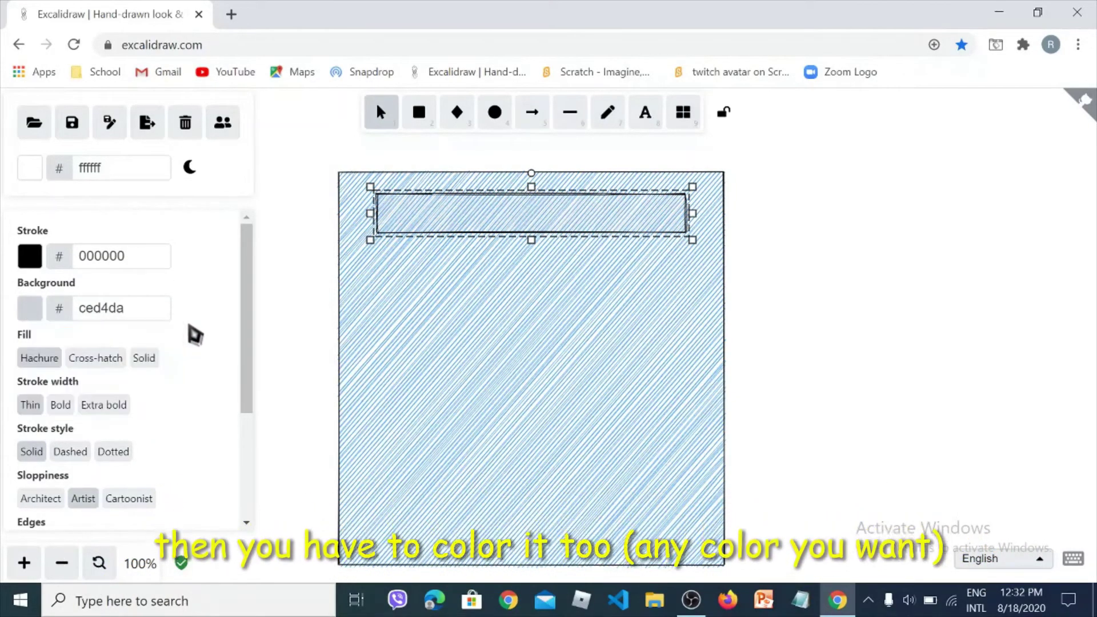
scroll(99, 364, down, 1)
scroll(100, 363, up, 1)
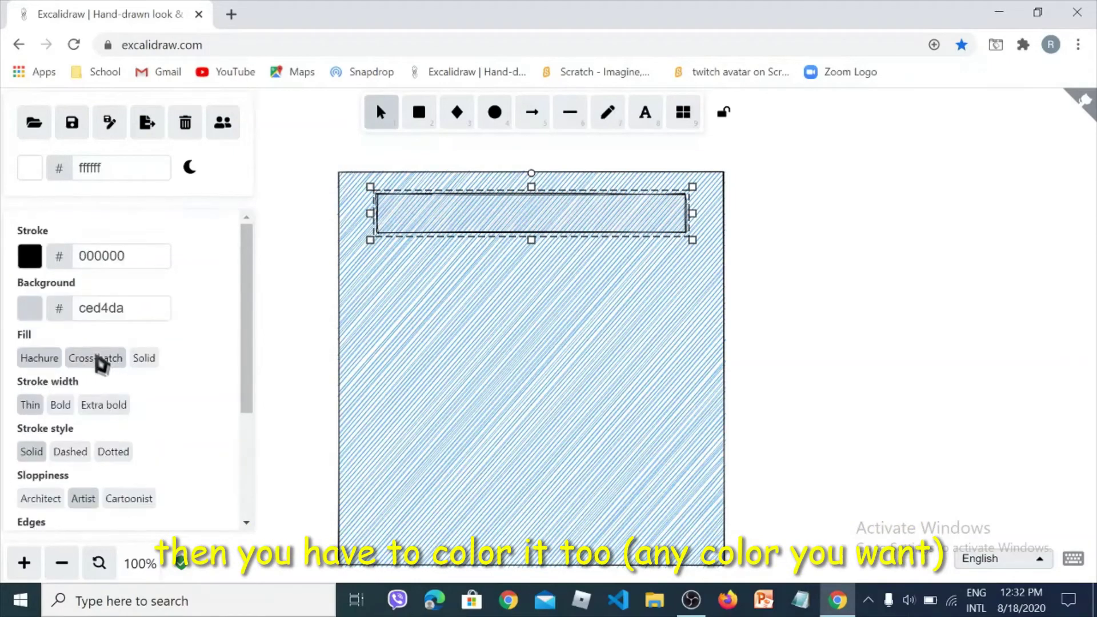
Step: Replace the display rectangle's background colour with white
click(129, 309)
click(30, 312)
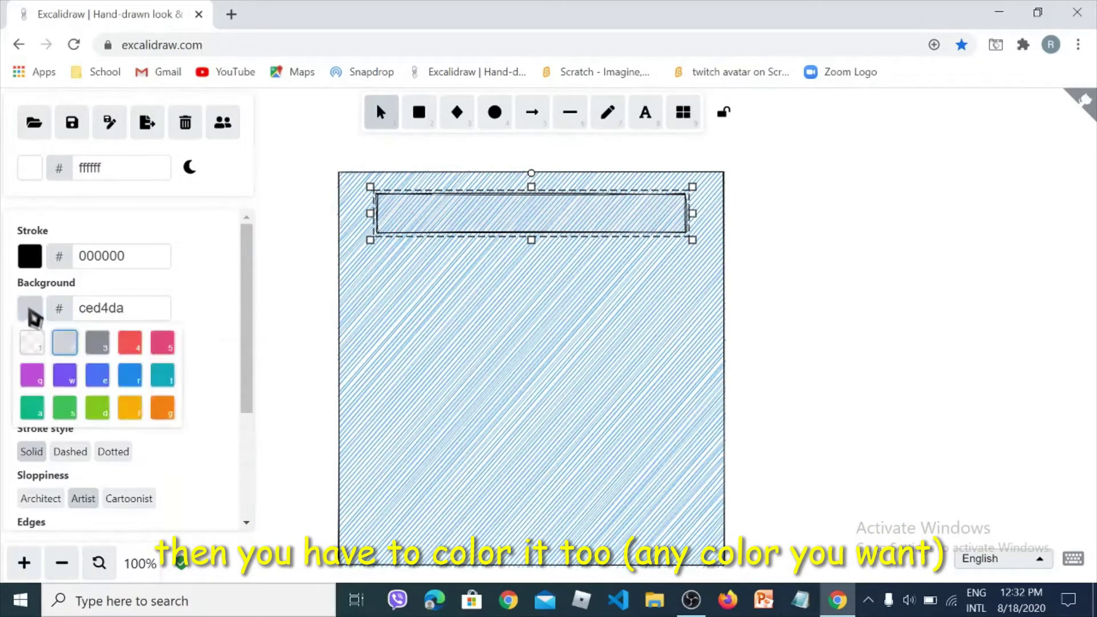
click(129, 308)
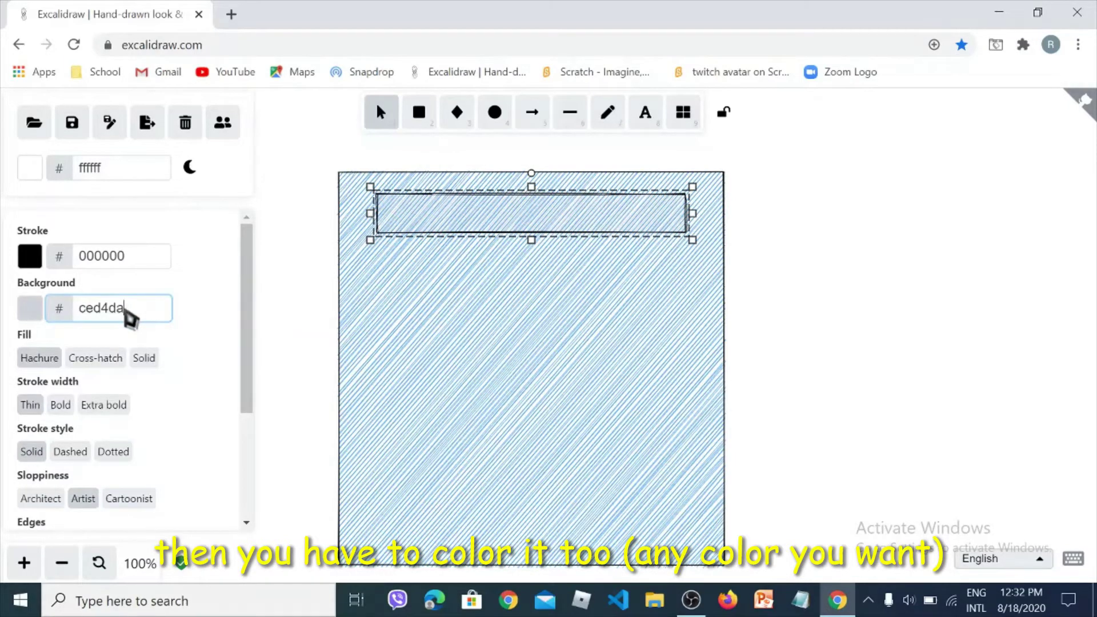
key(BackSpace)
key(BackSpace)
key(BackSpace)
key(BackSpace)
key(BackSpace)
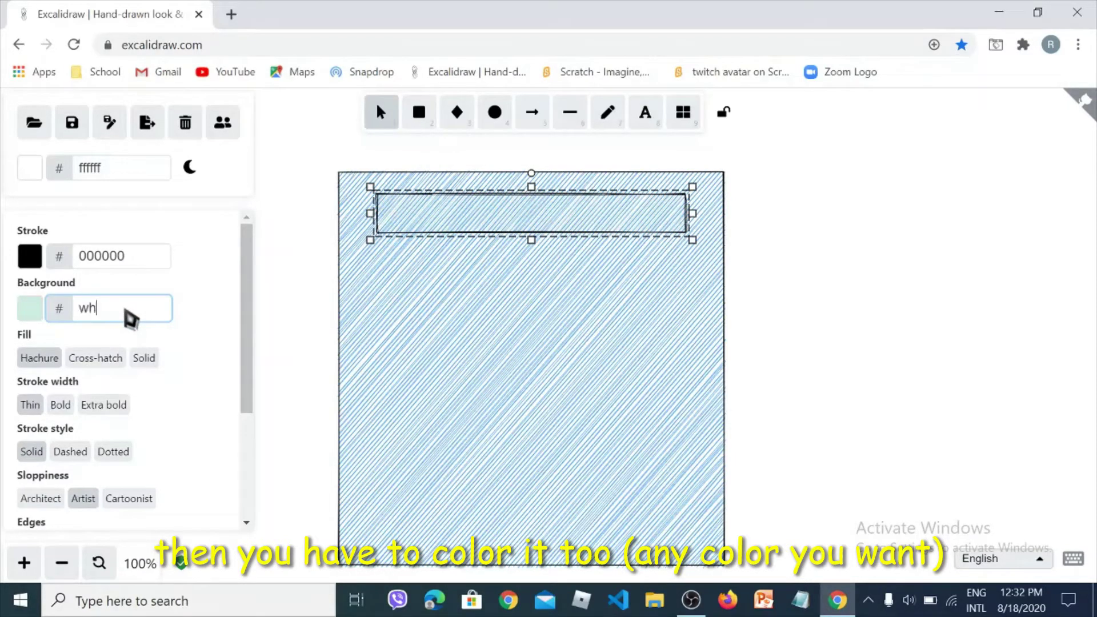
text(white)
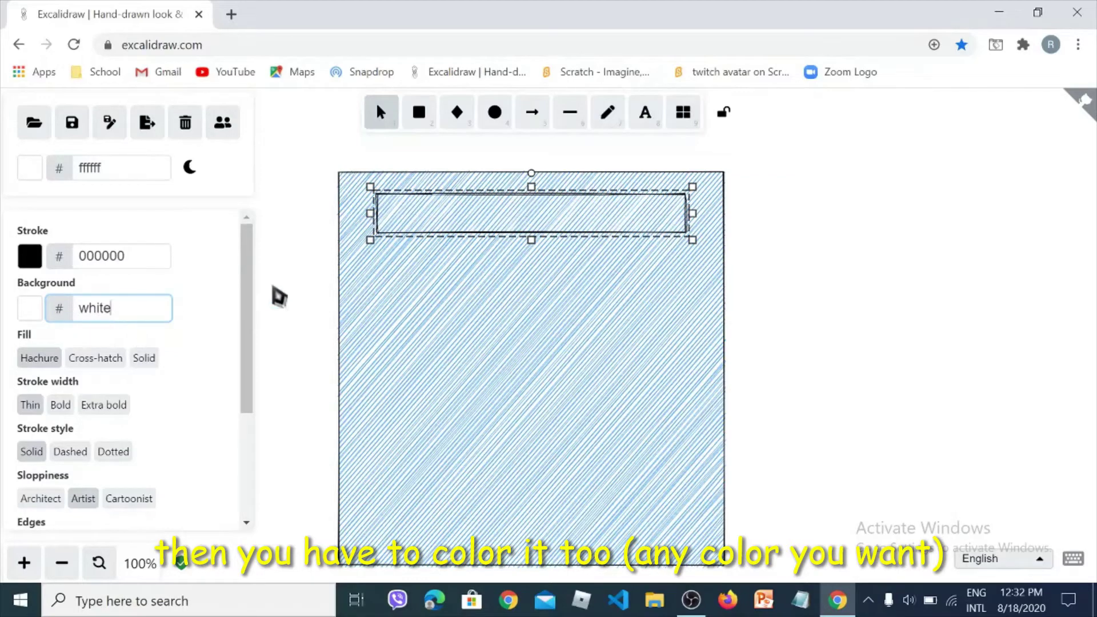
click(41, 314)
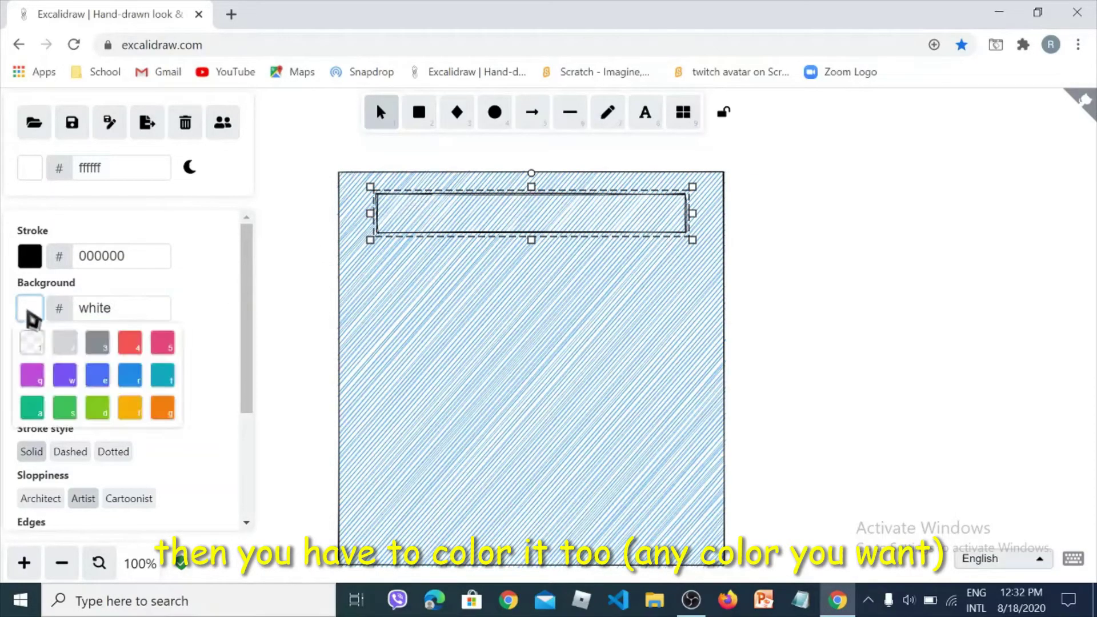
click(116, 307)
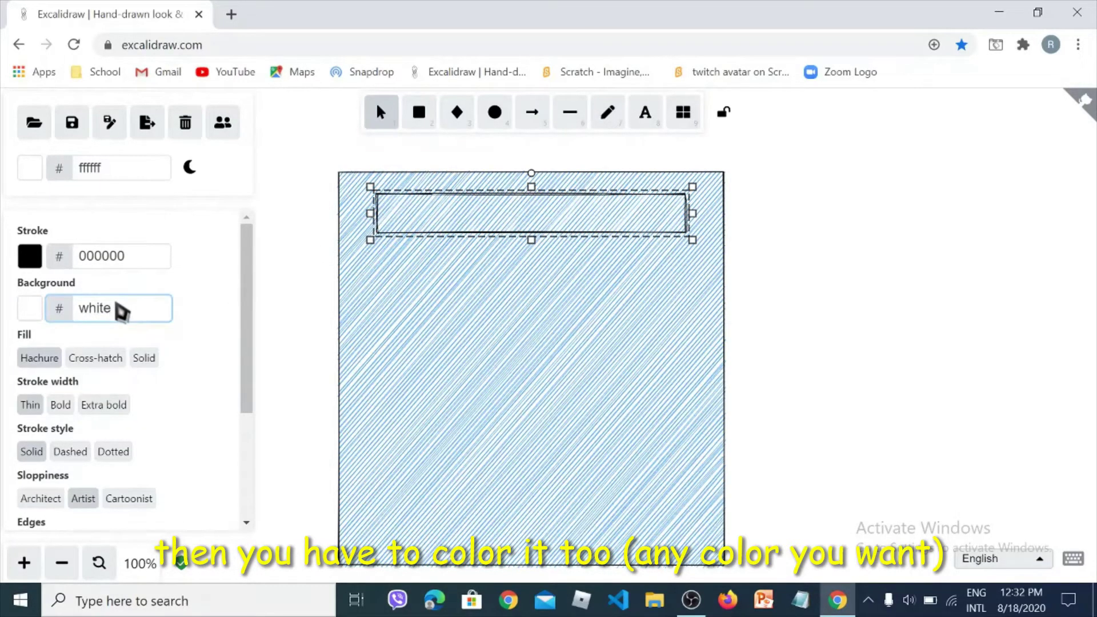
click(429, 219)
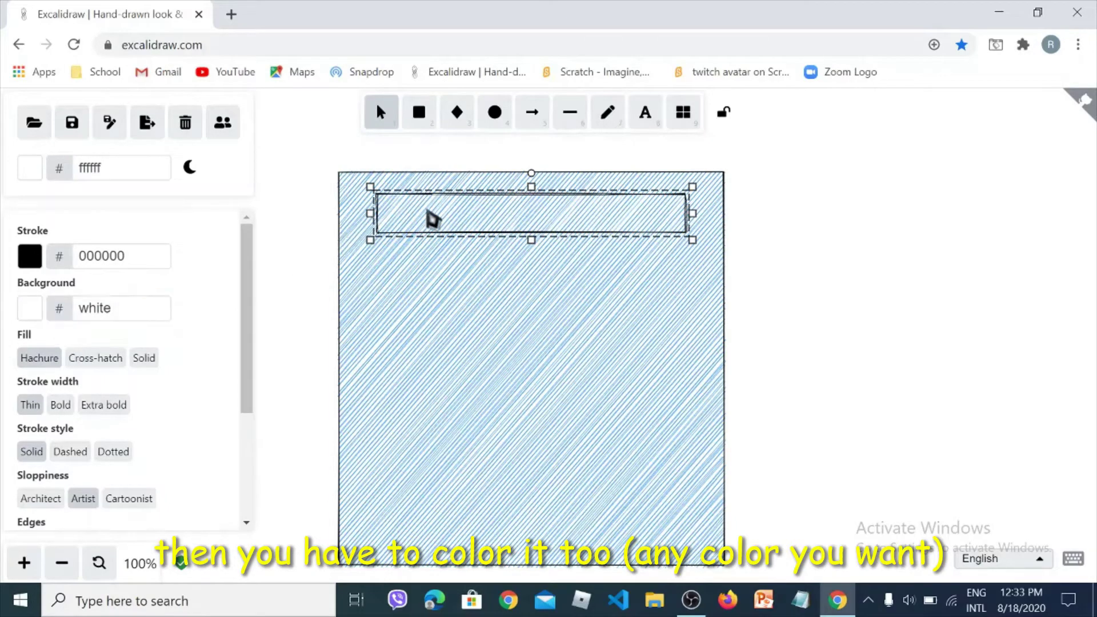
double_click(426, 220)
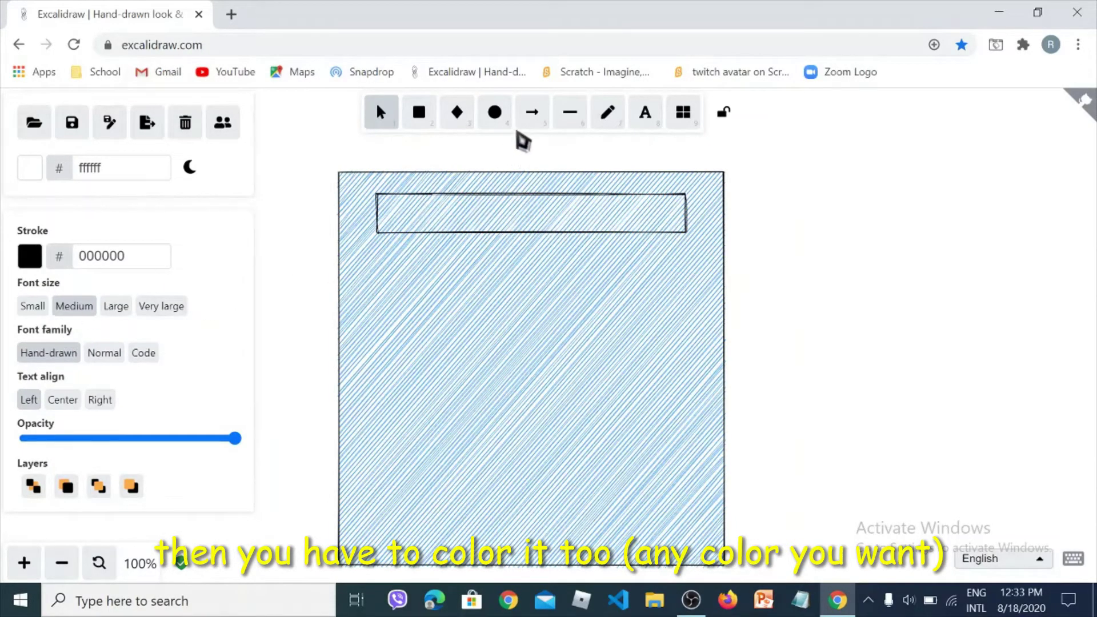
Step: Select the display rectangle and set its background colour to teal (15aabf)
click(383, 224)
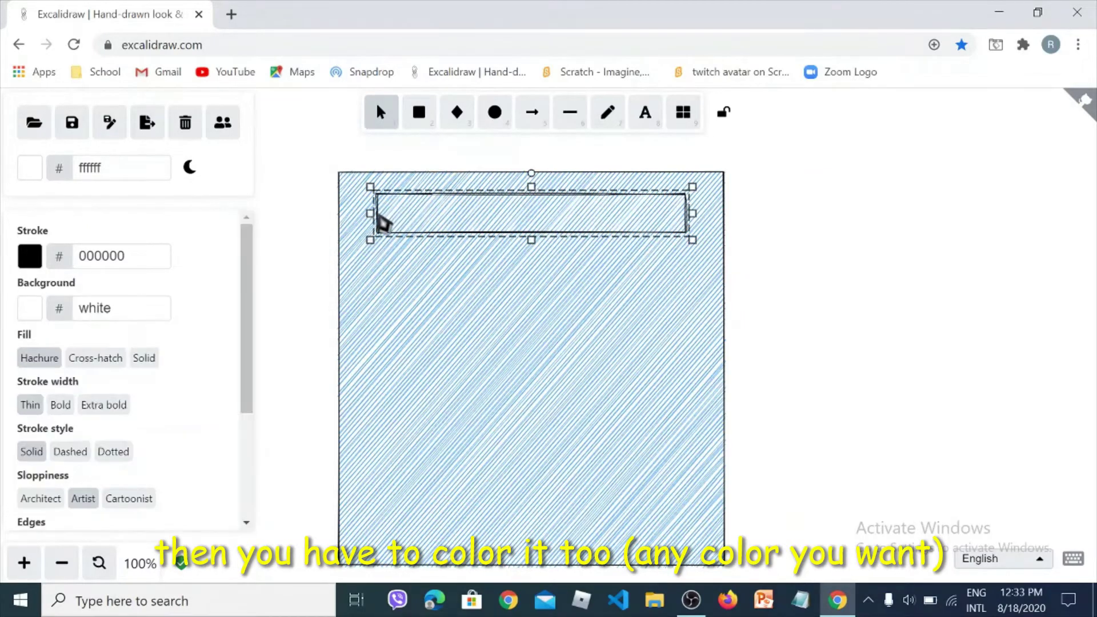
click(25, 314)
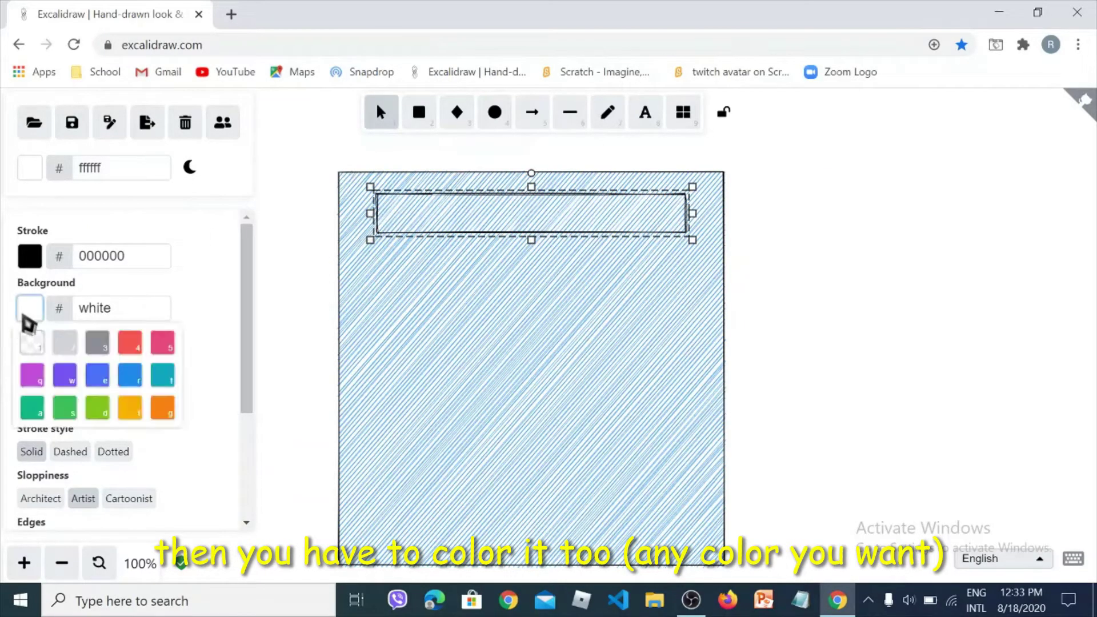
click(163, 343)
click(163, 375)
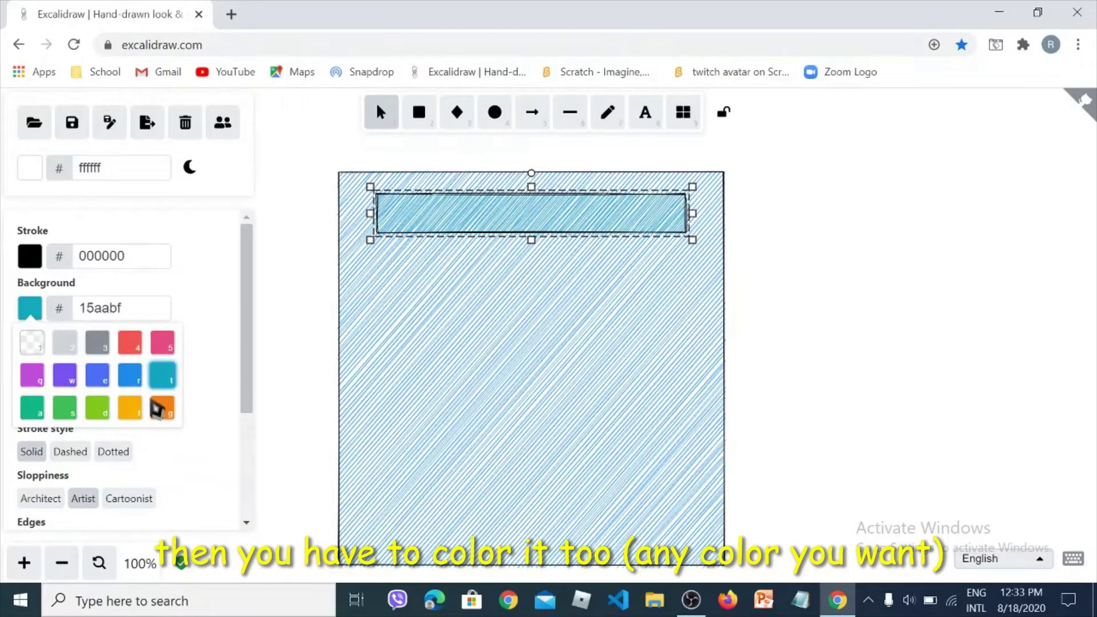
click(188, 456)
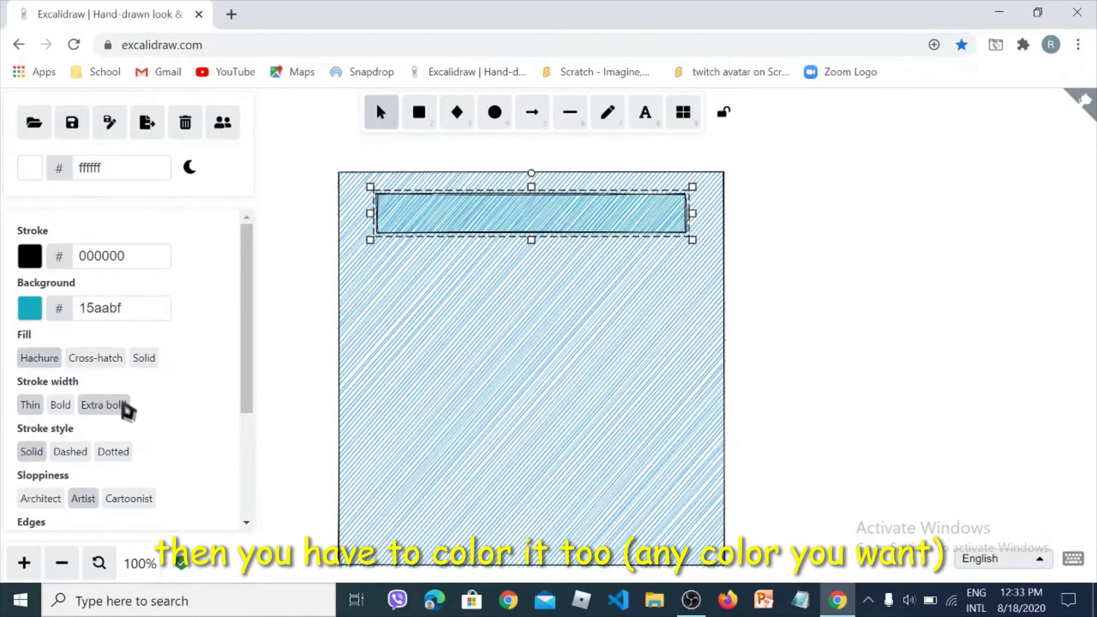
Step: Give the display rectangle a cross-hatch fill with a thin stroke, trying an extra bold stroke and a solid fill first
click(126, 407)
click(144, 359)
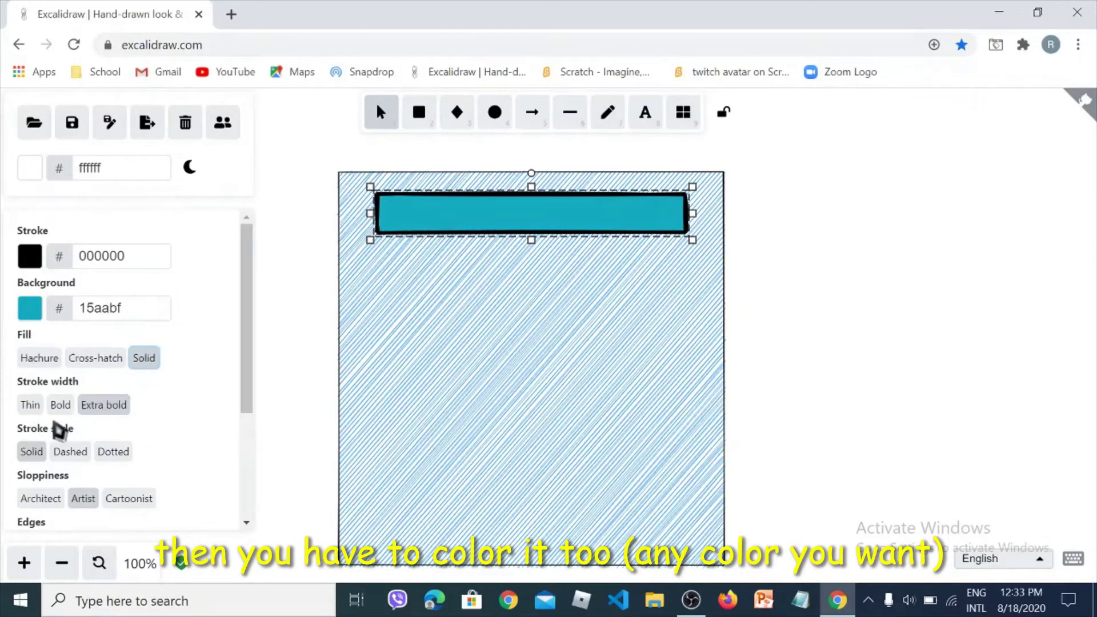
click(34, 405)
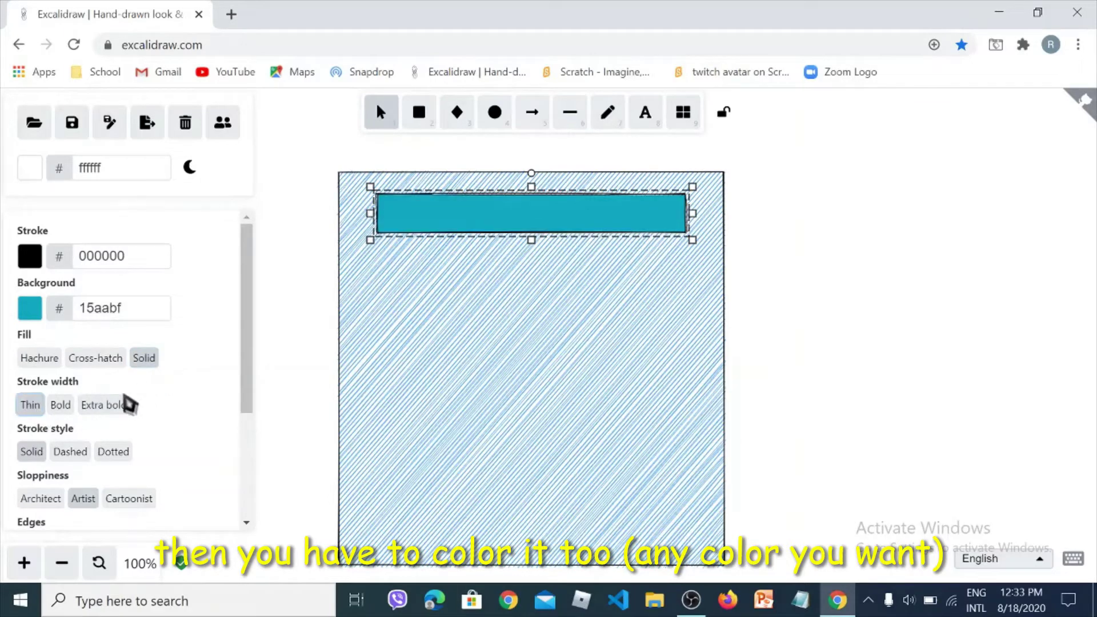
click(109, 358)
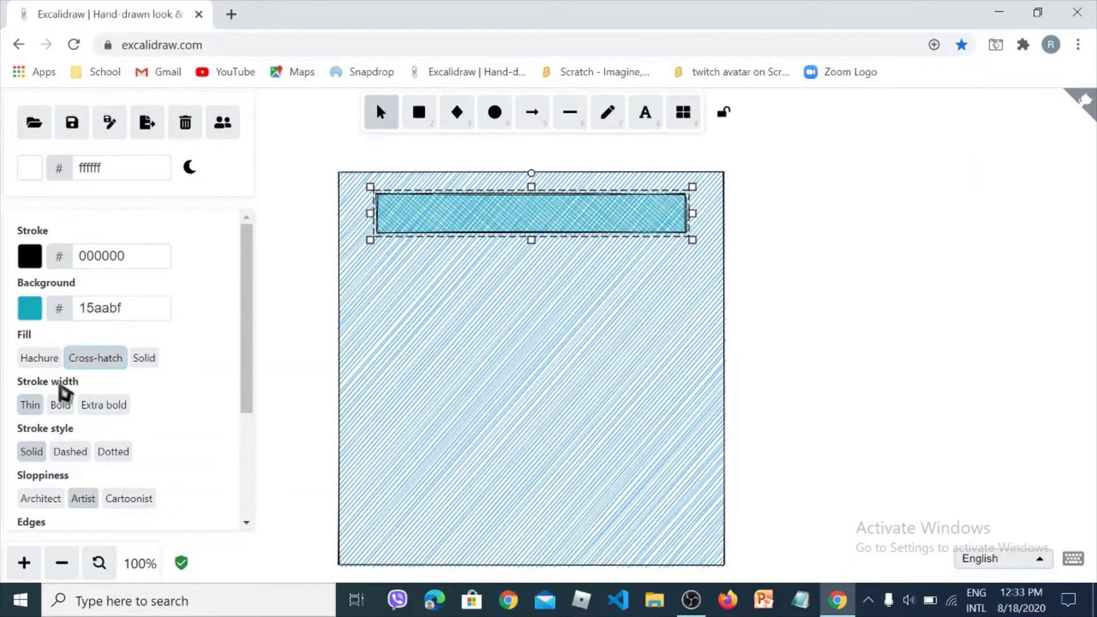
click(274, 362)
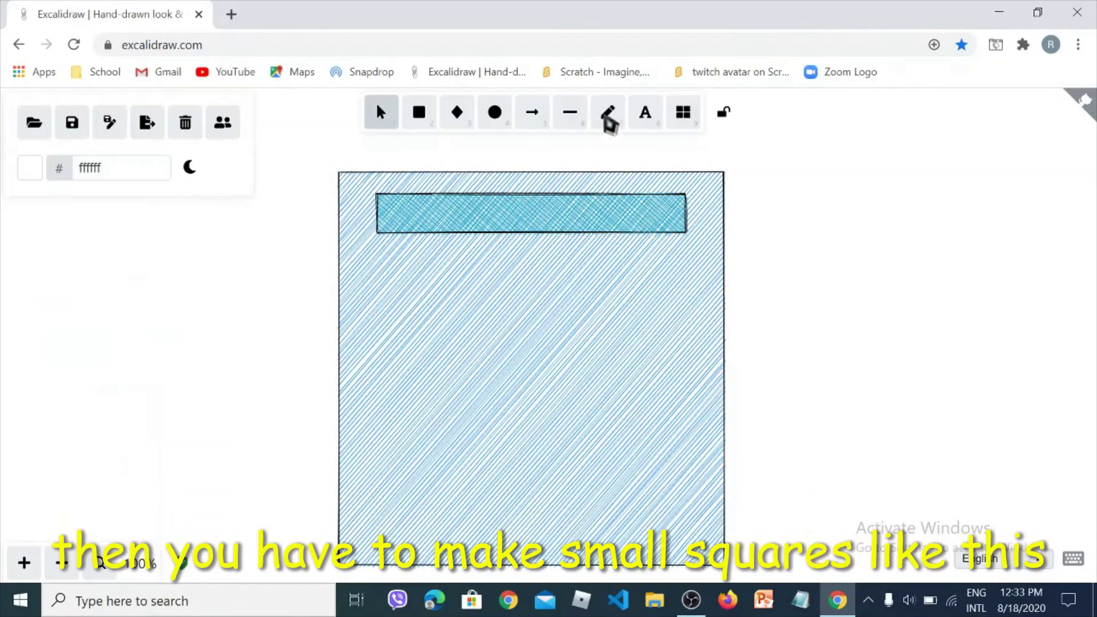
Step: Draw a small square button below the display's left end and shift it closer to the body's left edge
click(425, 116)
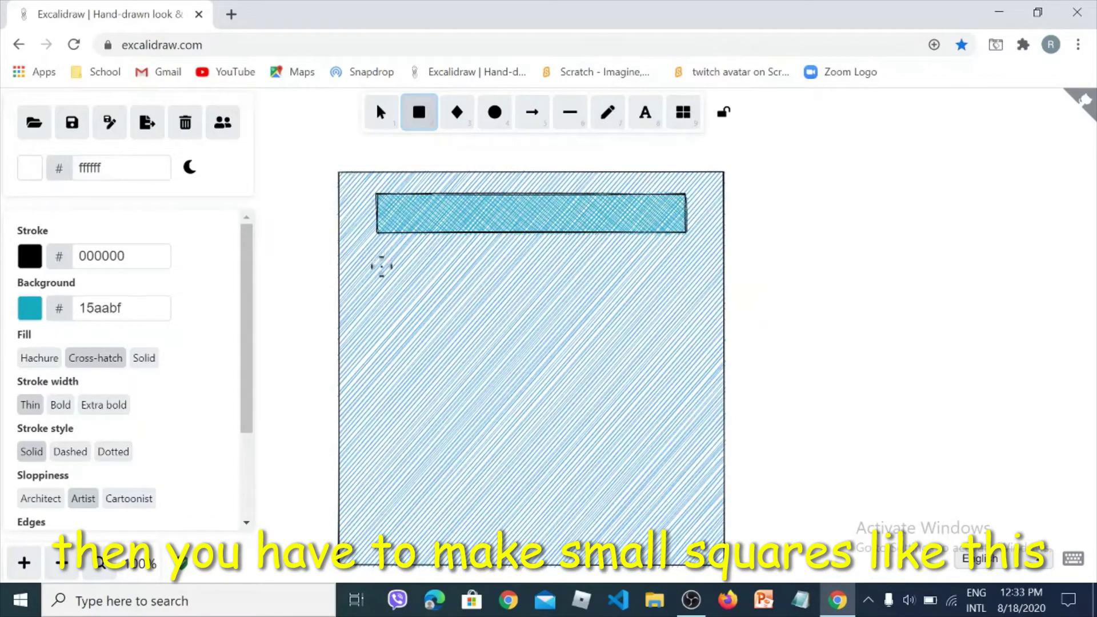
drag(380, 265, 421, 309)
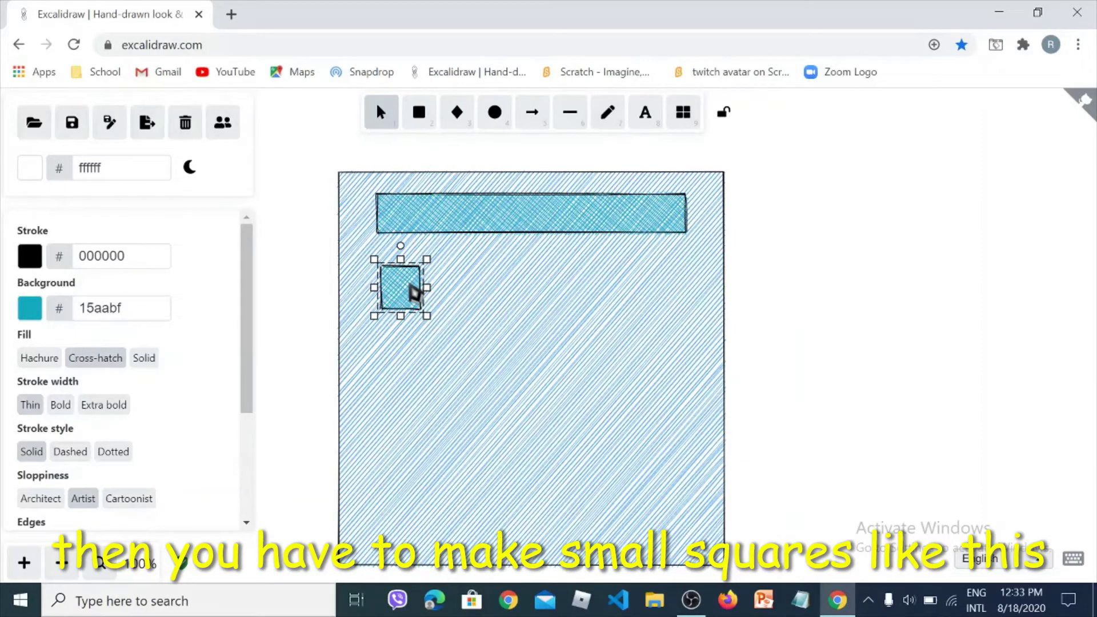
mouse_move(414, 292)
mouse_down()
mouse_move(446, 296)
mouse_move(399, 292)
mouse_up()
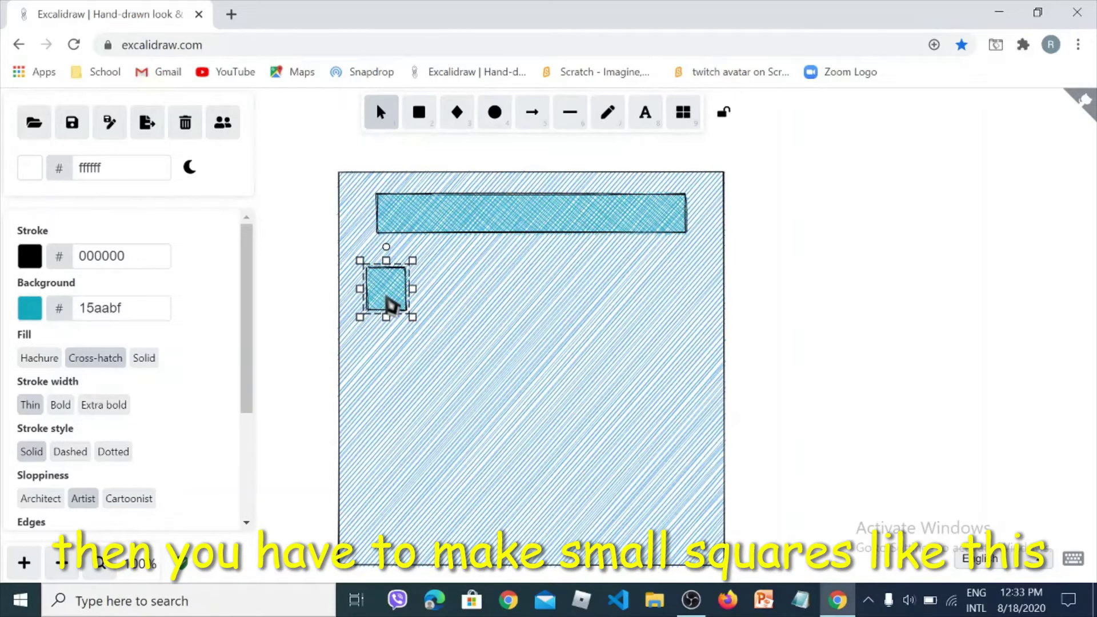
mouse_move(394, 302)
mouse_down()
mouse_move(421, 309)
mouse_move(381, 300)
mouse_up()
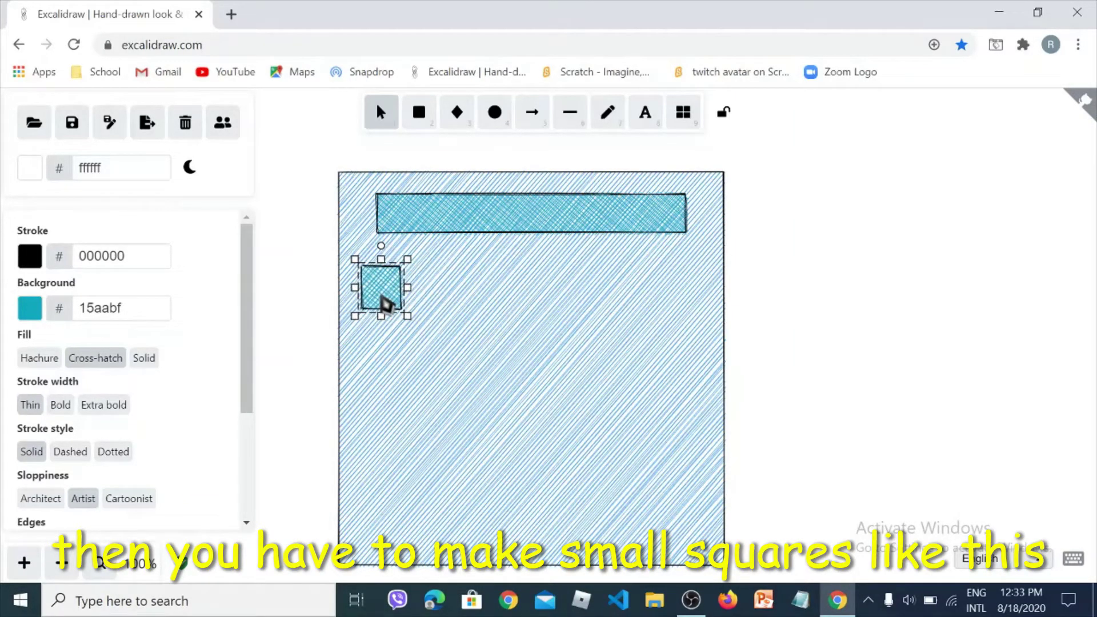
double_click(381, 298)
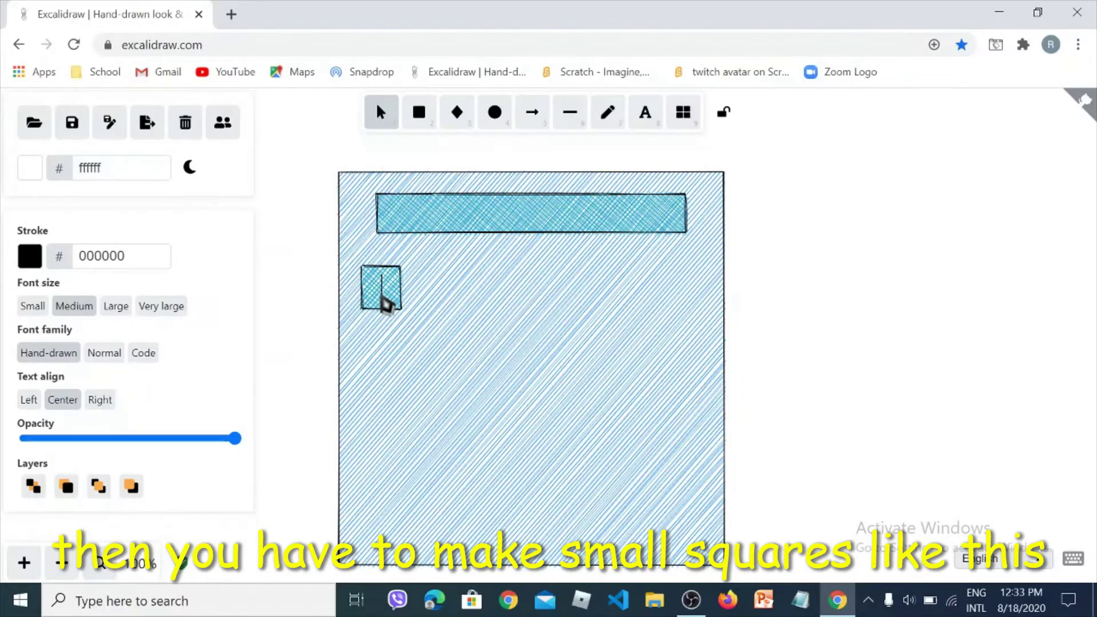
click(442, 284)
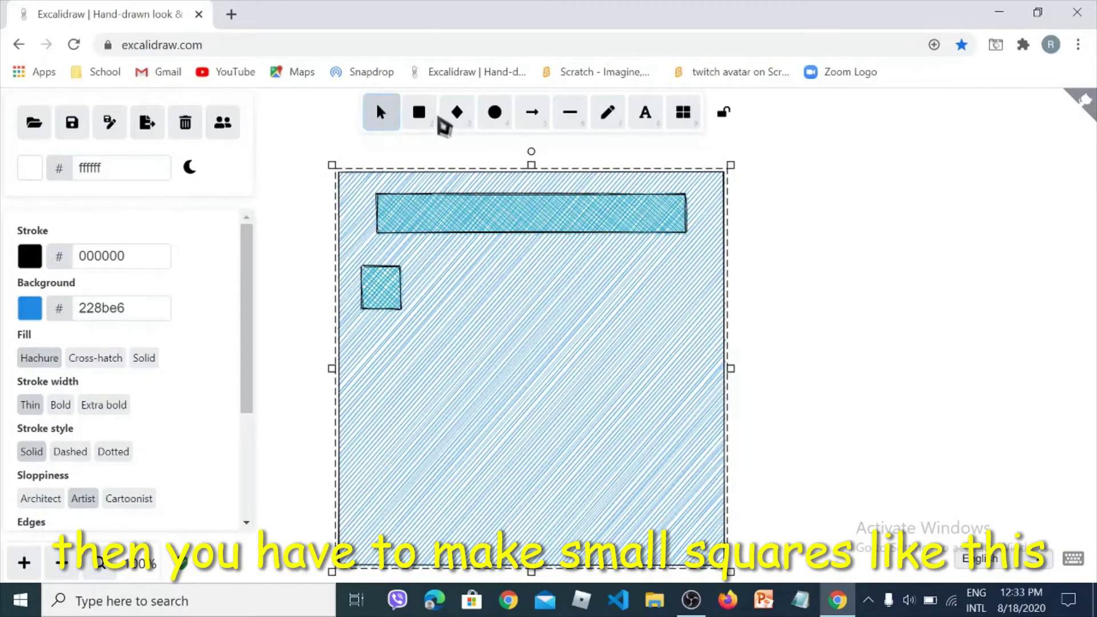
Step: Draw a second small square button of similar size to the right of the first one
click(418, 119)
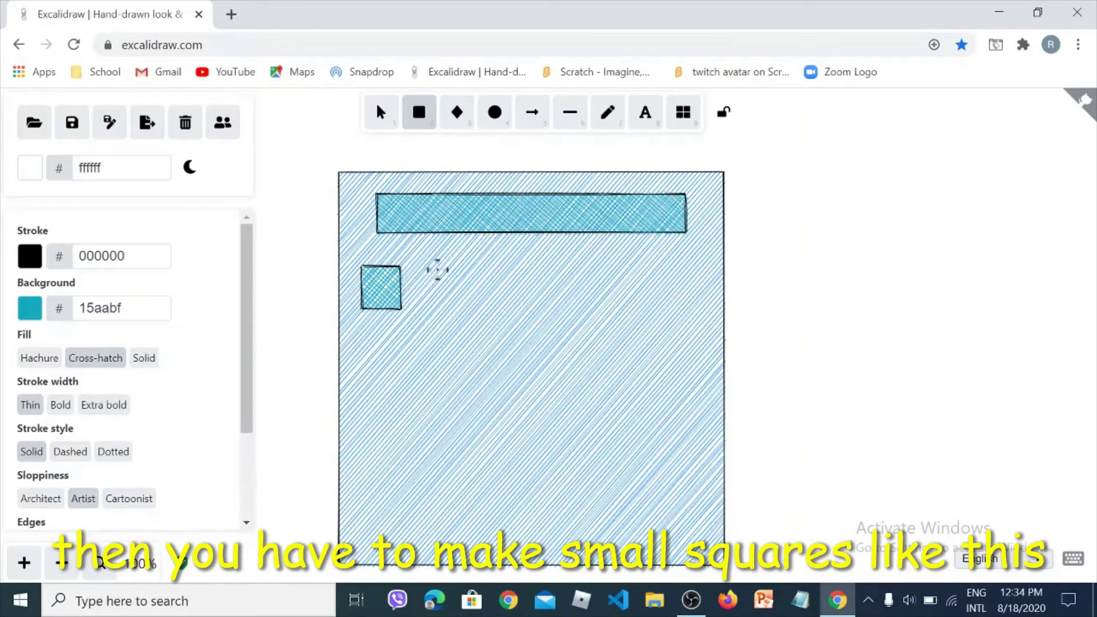
mouse_move(436, 268)
mouse_down()
mouse_move(479, 289)
mouse_move(484, 311)
mouse_move(465, 303)
mouse_move(477, 309)
mouse_up()
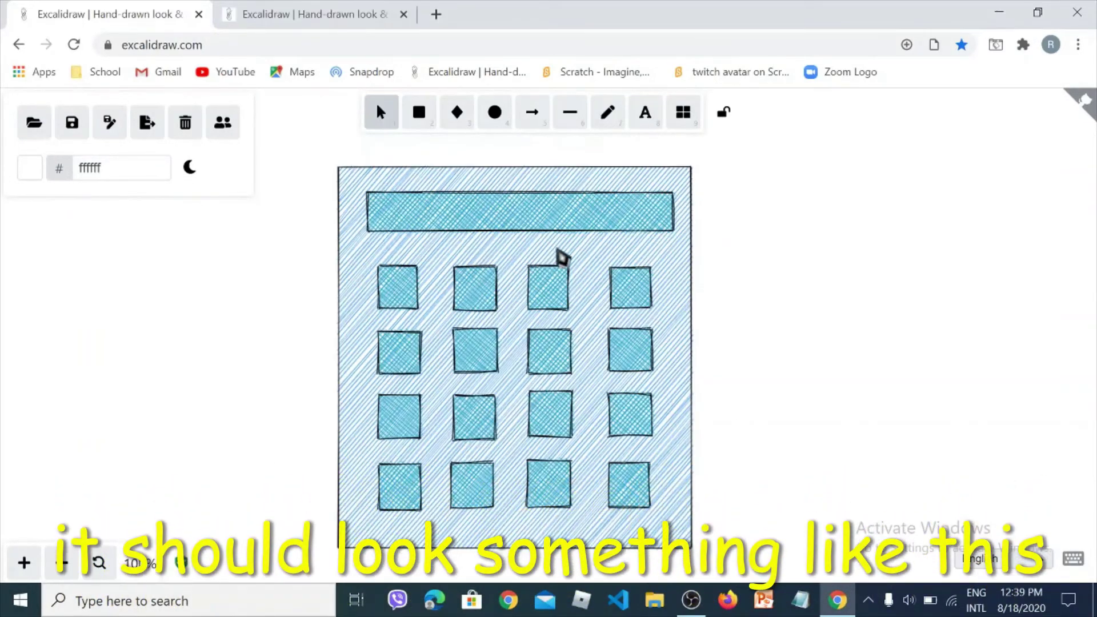
Step: Write the text 123456789 inside the display bar and set its font size to very large
click(607, 116)
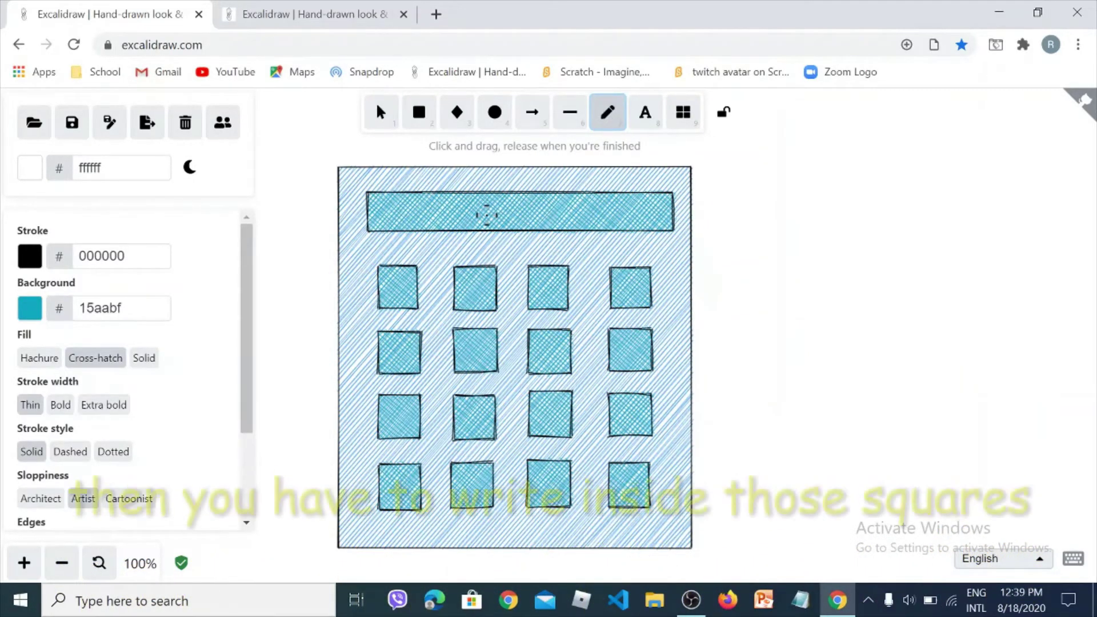
key(Escape)
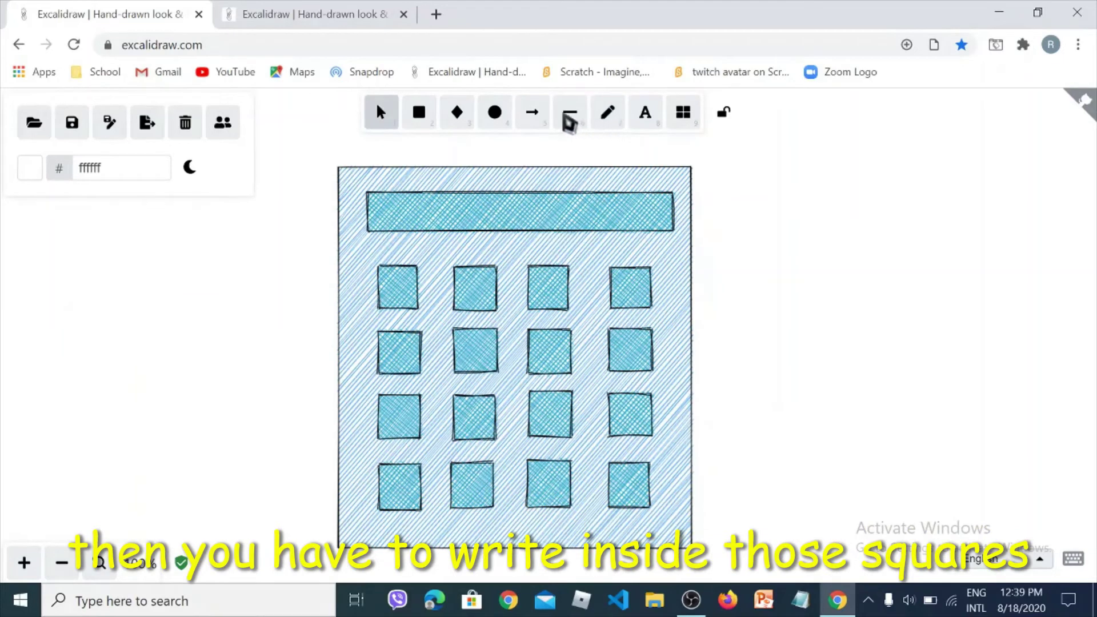
click(645, 114)
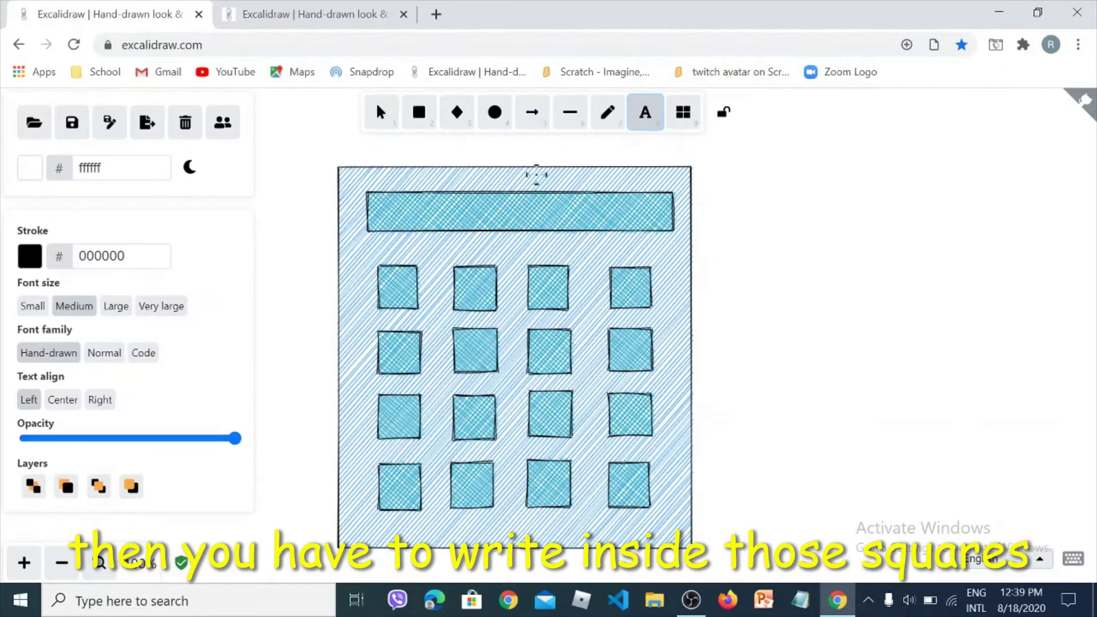
click(475, 211)
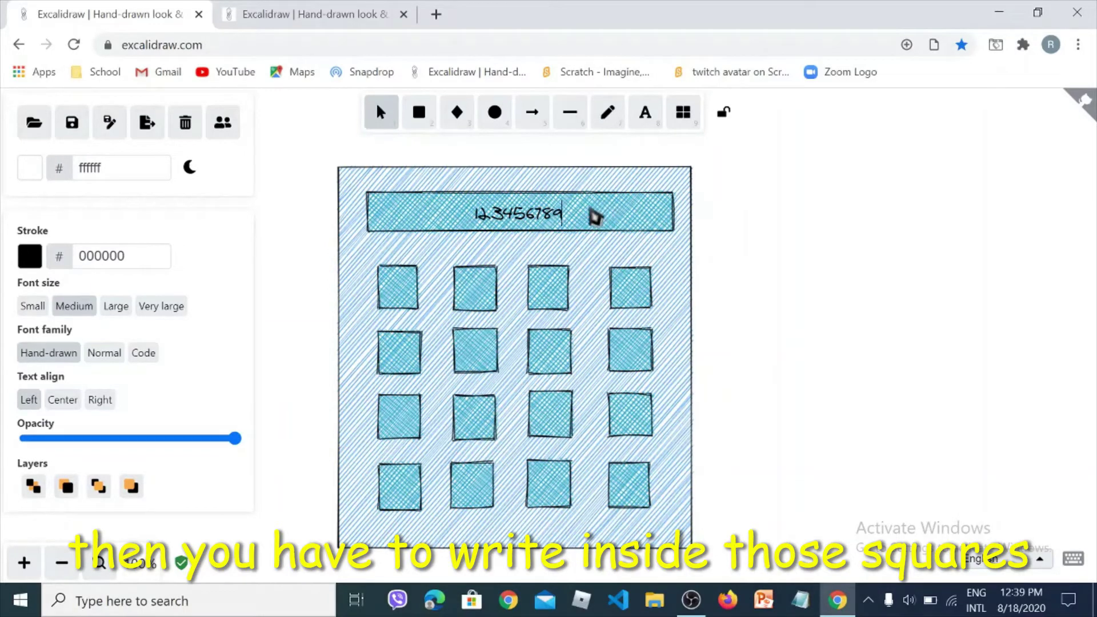
click(117, 306)
click(162, 306)
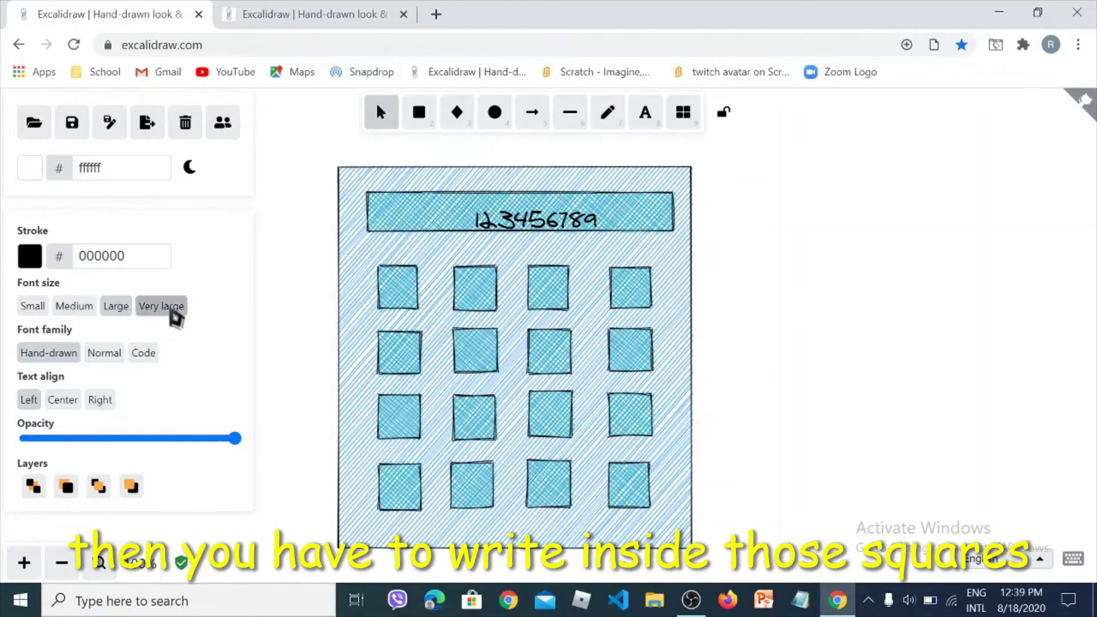
Step: Move the 123456789 text up and to the left so that it sits inside the display bar
drag(565, 227, 541, 223)
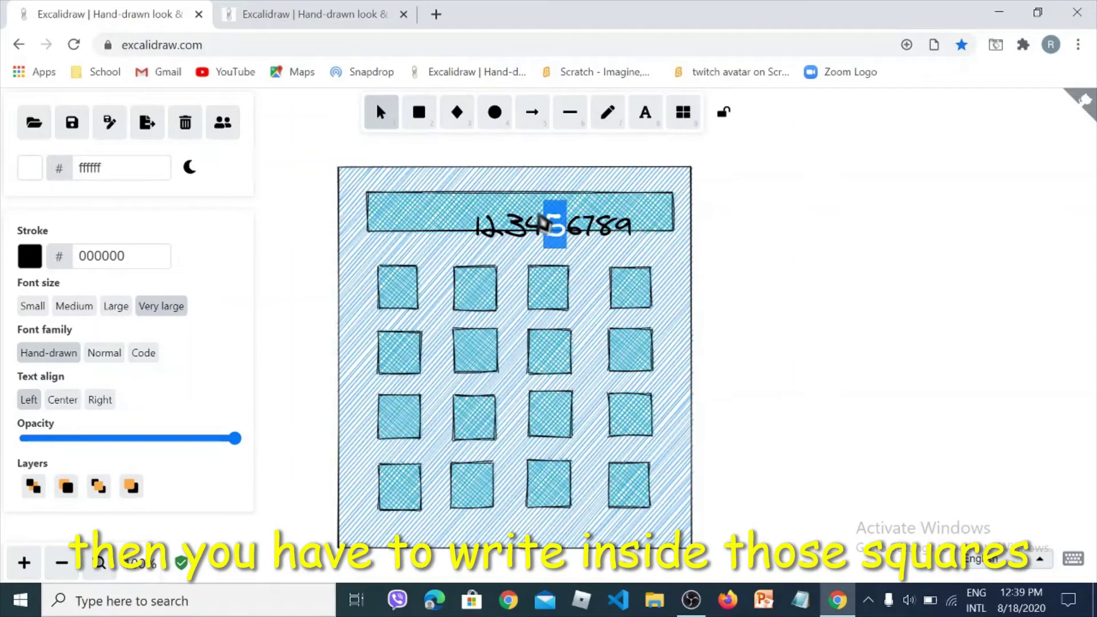
click(977, 178)
click(614, 223)
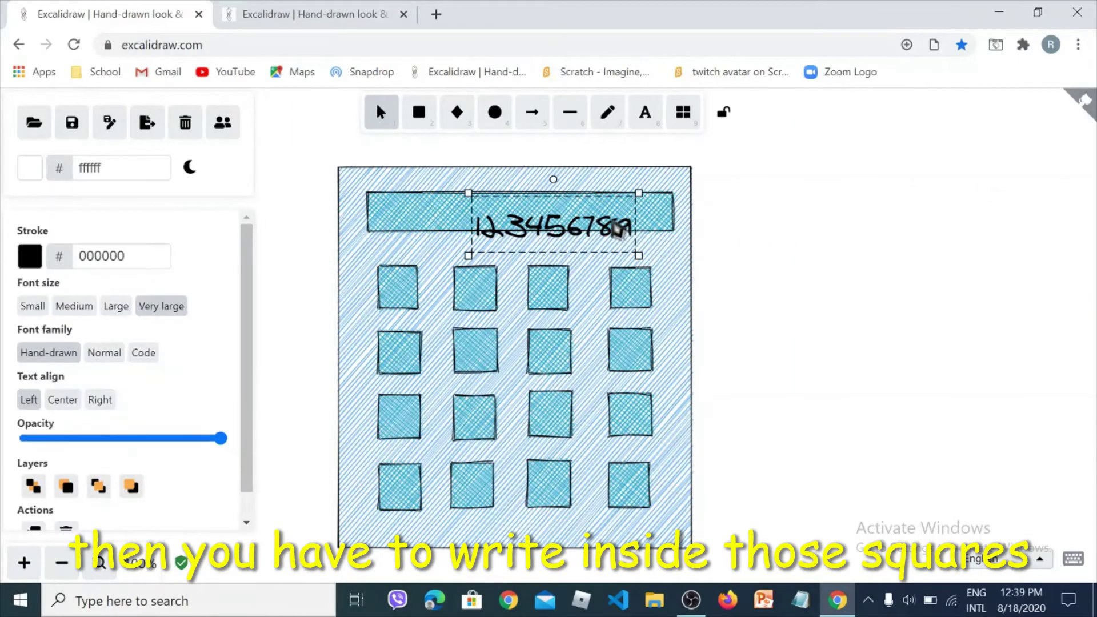
drag(617, 228, 578, 209)
click(737, 207)
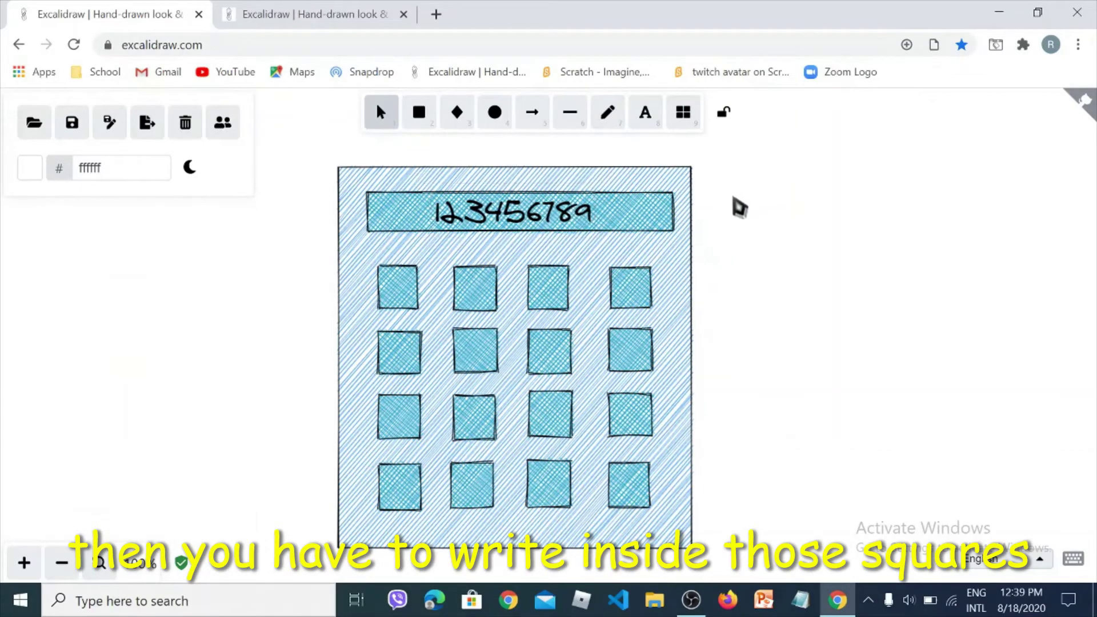
Step: Label the first button of the top row 7, using centred text in the large font size
click(645, 112)
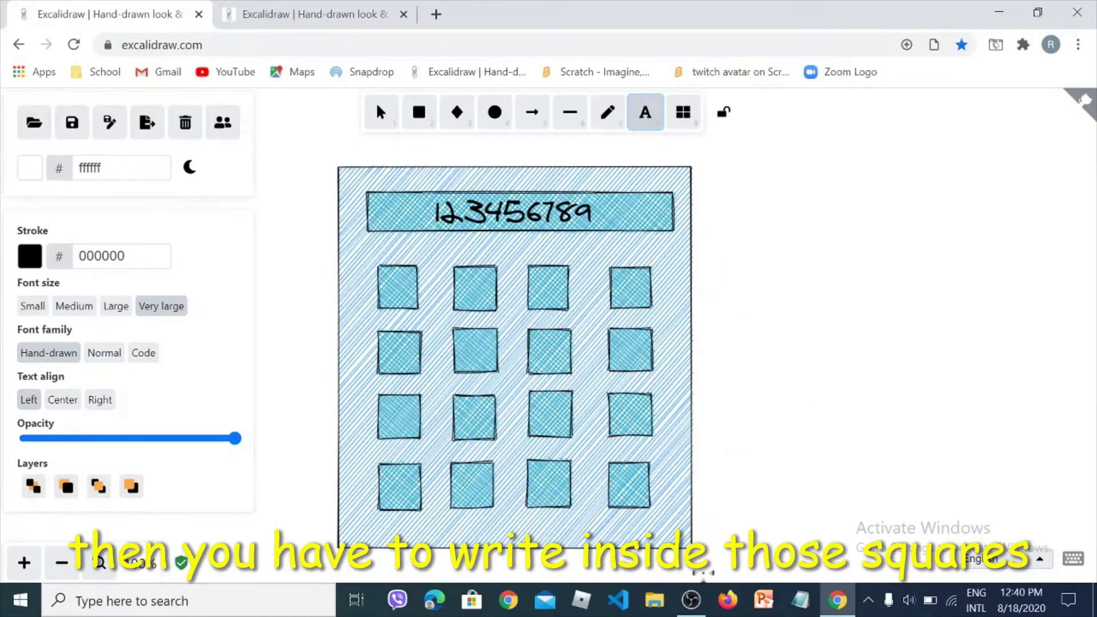
click(398, 289)
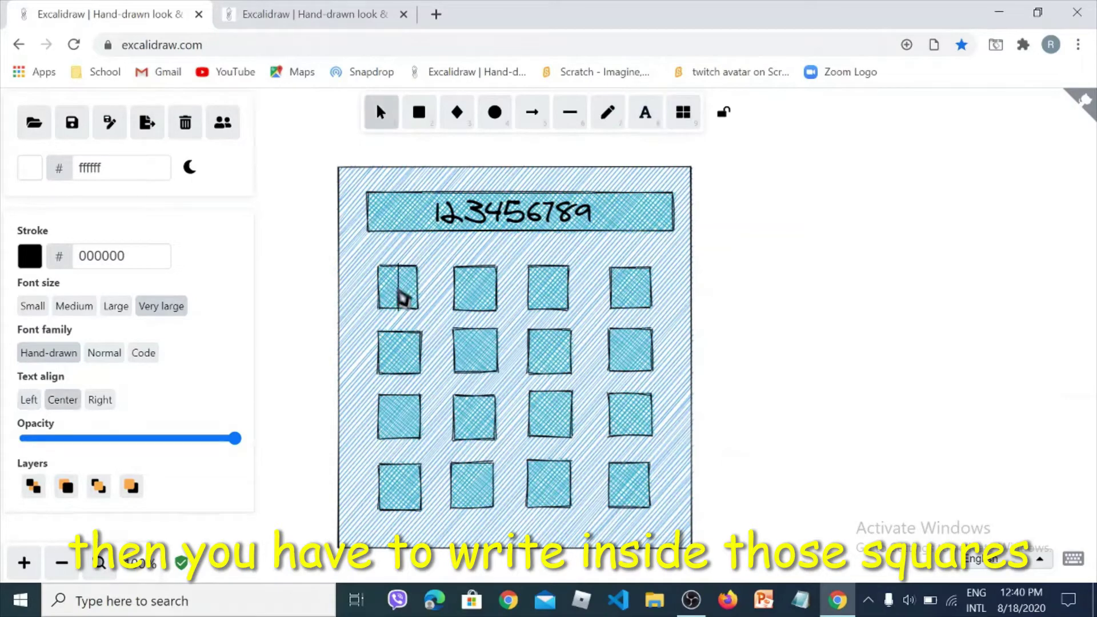
click(115, 307)
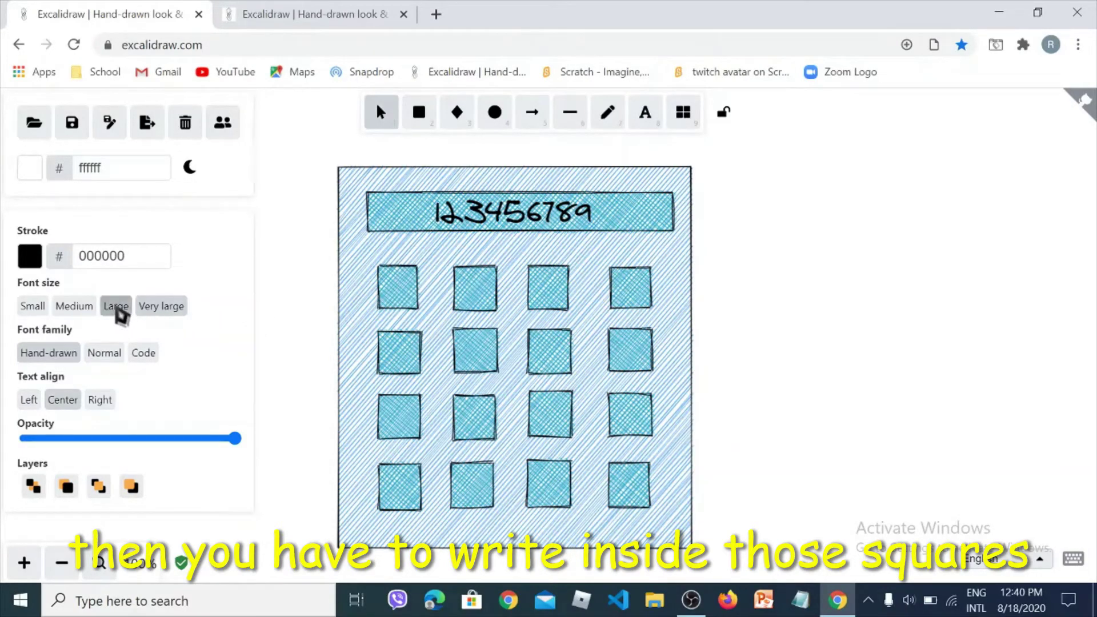
text(7)
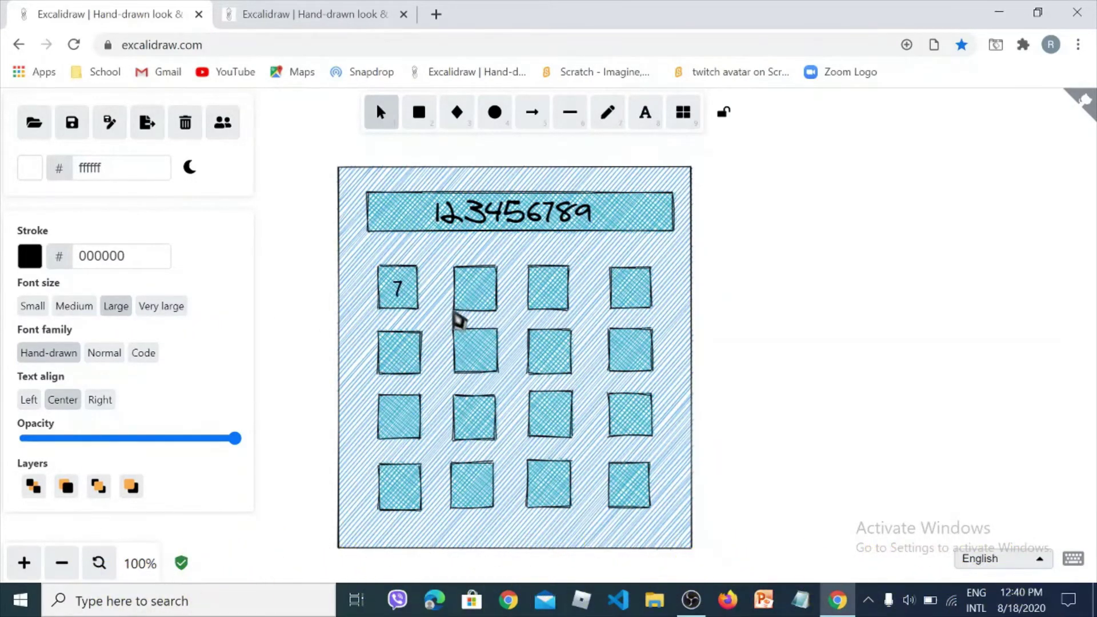
Step: Label the remaining three buttons of the top row 8, 9 and /
click(470, 297)
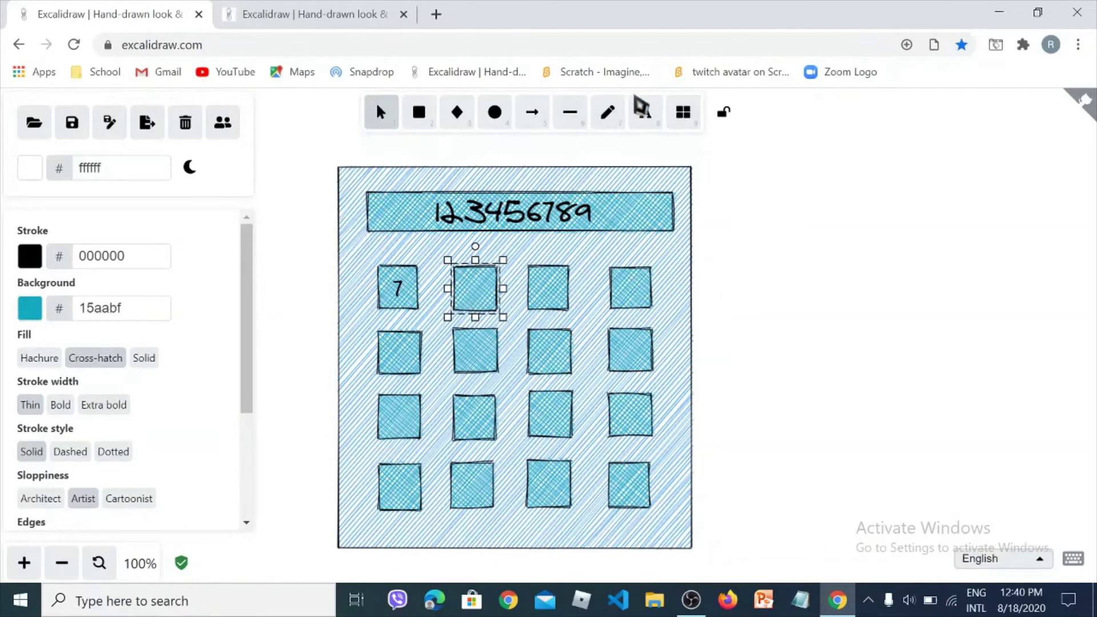
click(642, 113)
click(470, 292)
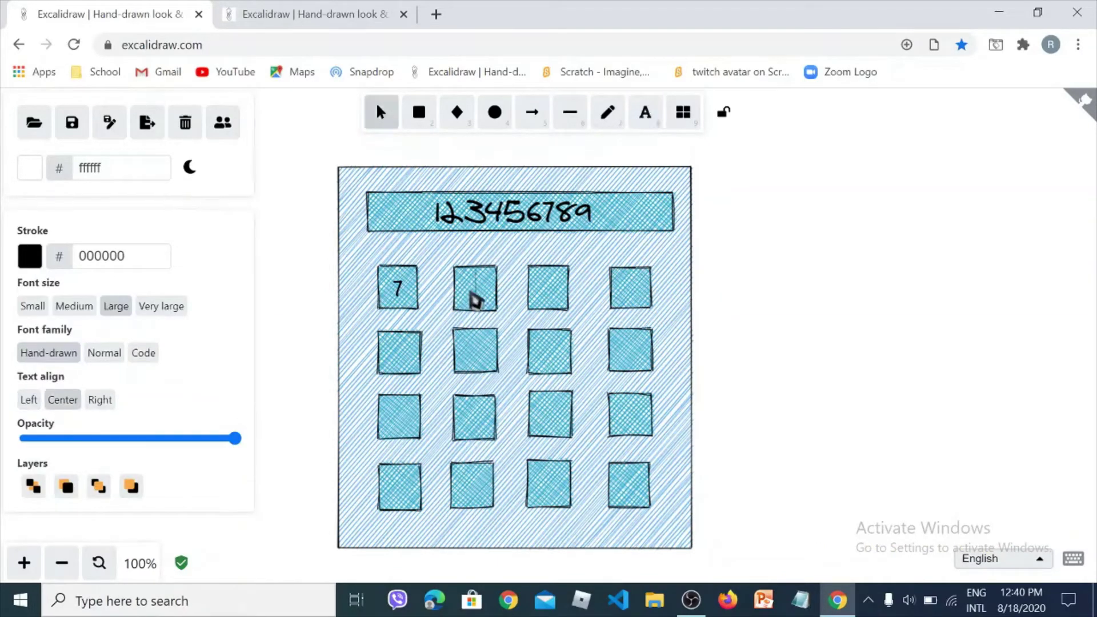
text(8)
click(541, 296)
double_click(542, 296)
click(629, 296)
double_click(628, 298)
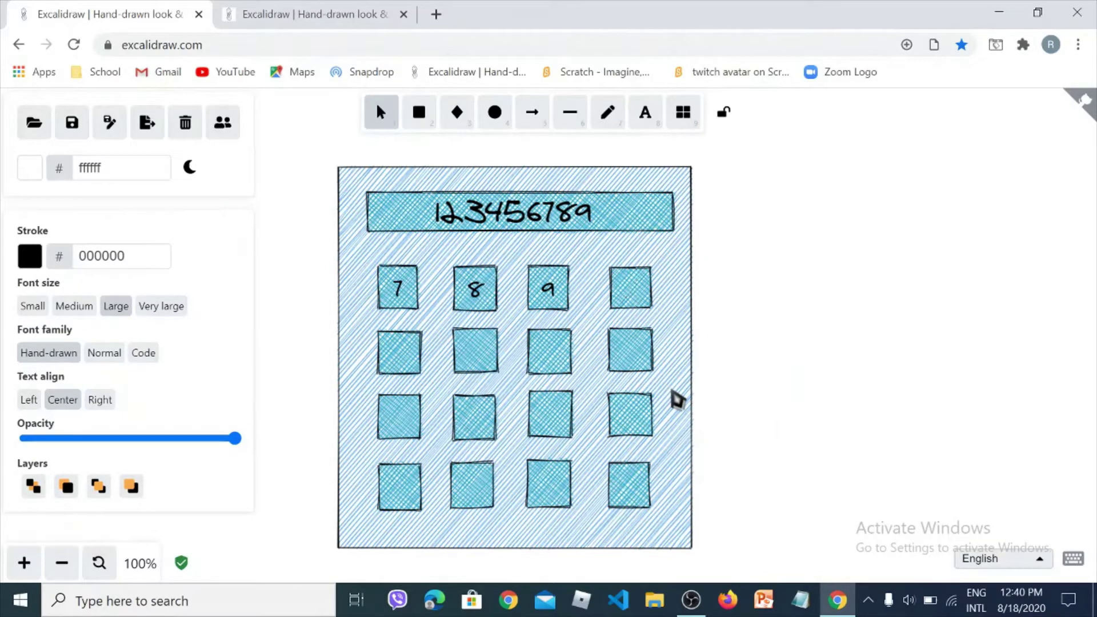
key(BackSpace)
Step: Label the first three buttons of the second row 6, 5 and 4
click(402, 354)
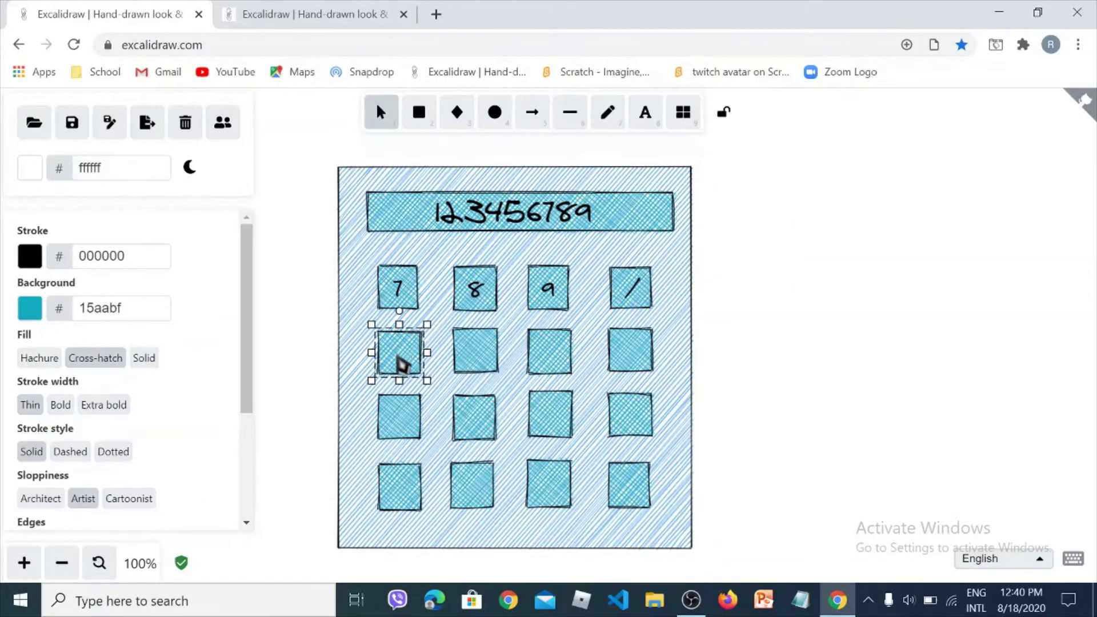
double_click(398, 358)
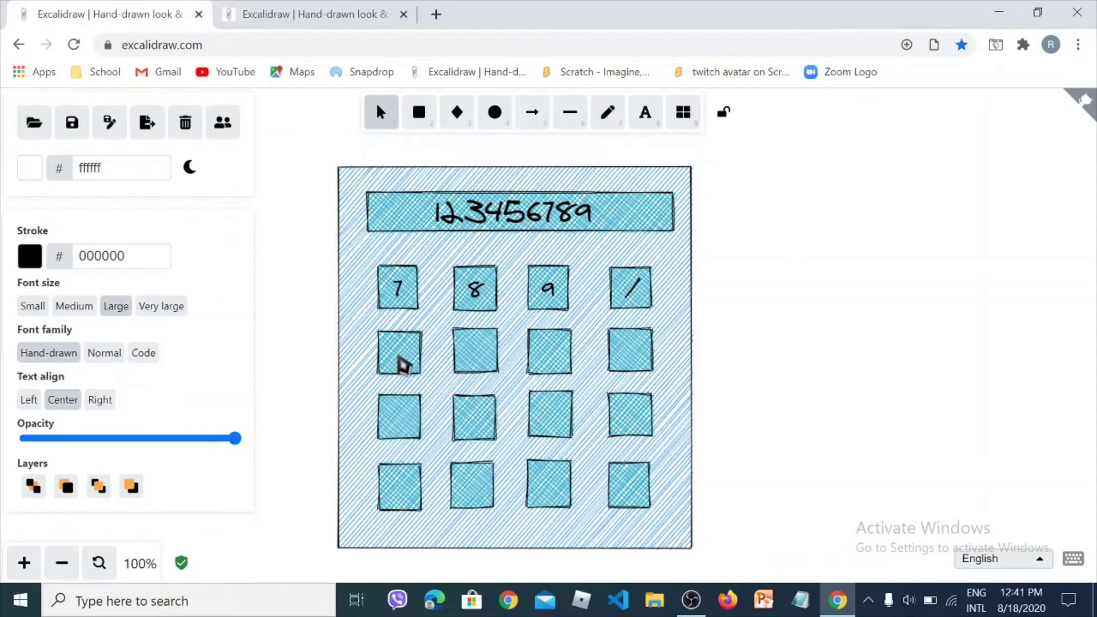
click(474, 362)
double_click(476, 364)
text(5)
click(551, 367)
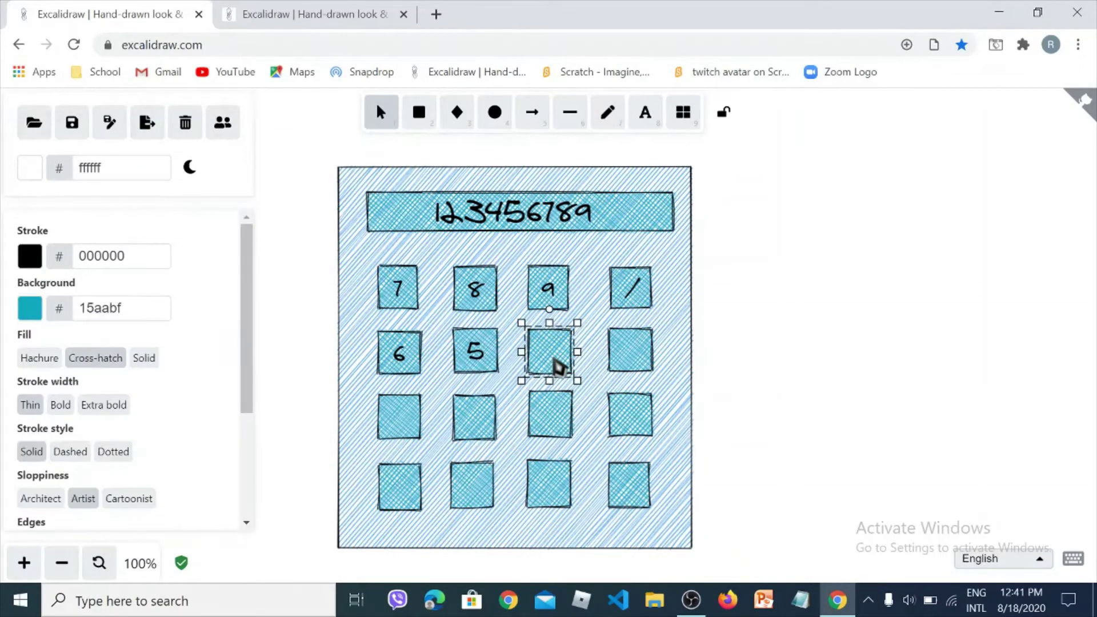
double_click(552, 366)
text(4)
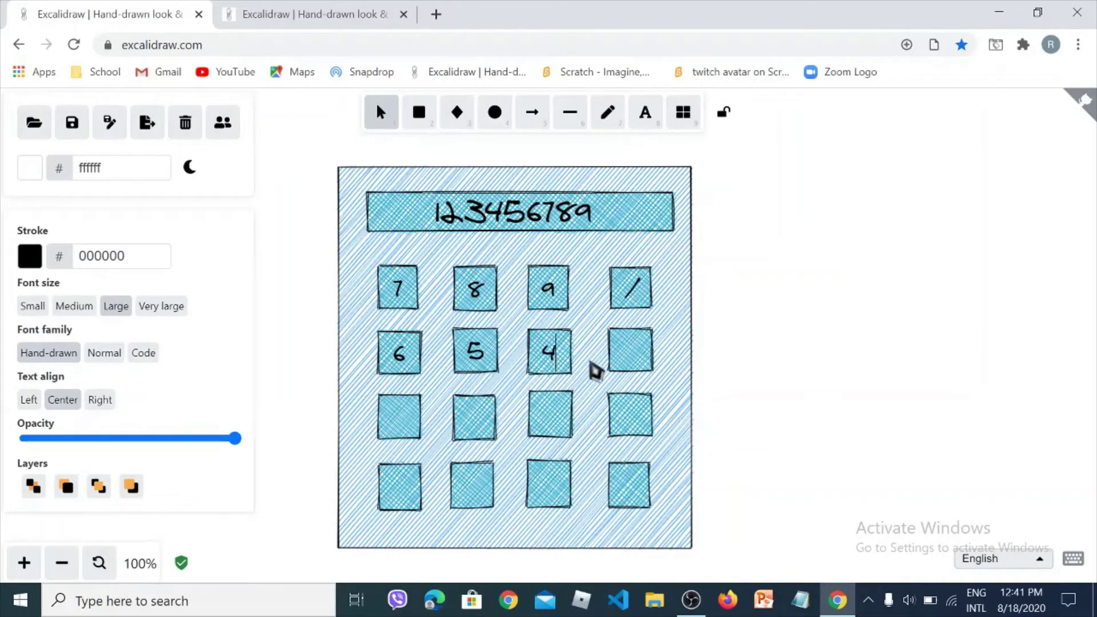
Step: Label the last button of the second row with a minus sign (-)
click(629, 368)
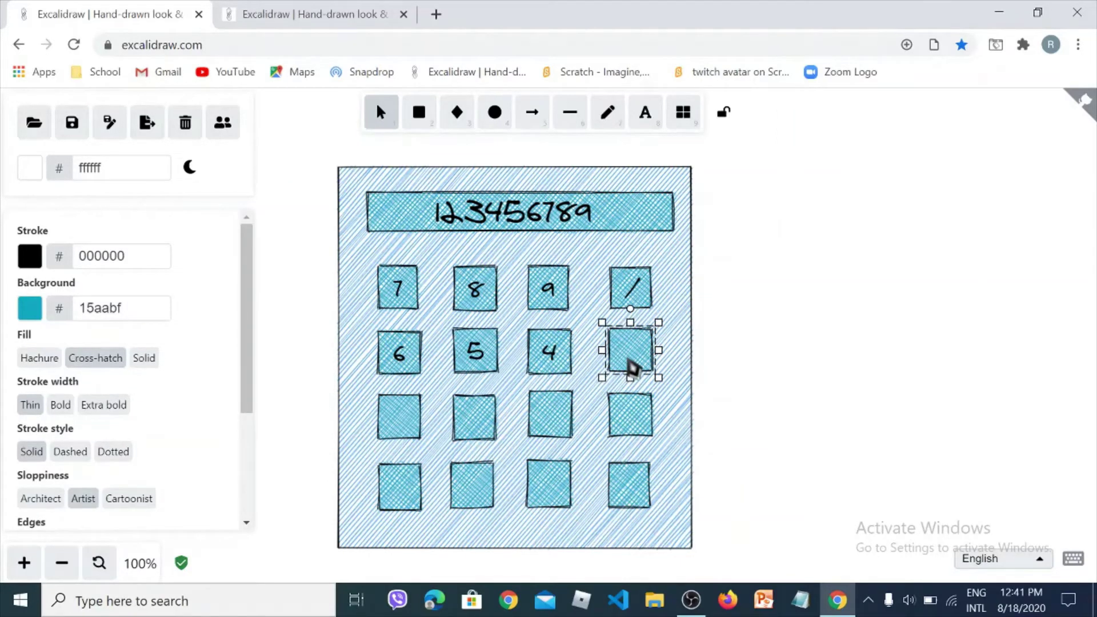
double_click(631, 368)
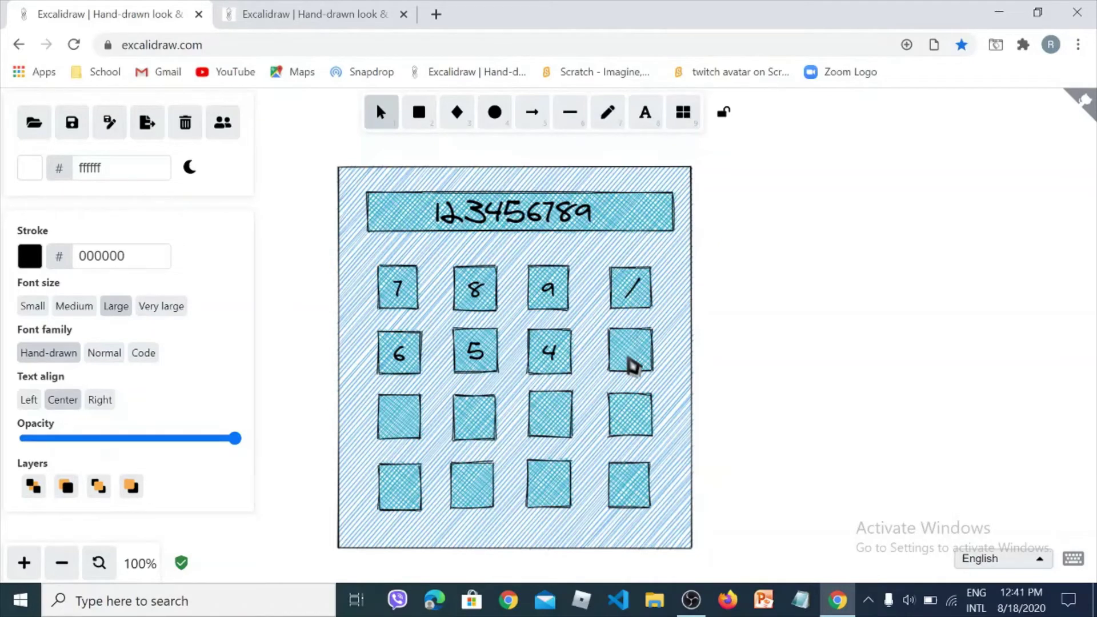
text(-)
right_click(404, 423)
right_click(404, 423)
click(778, 403)
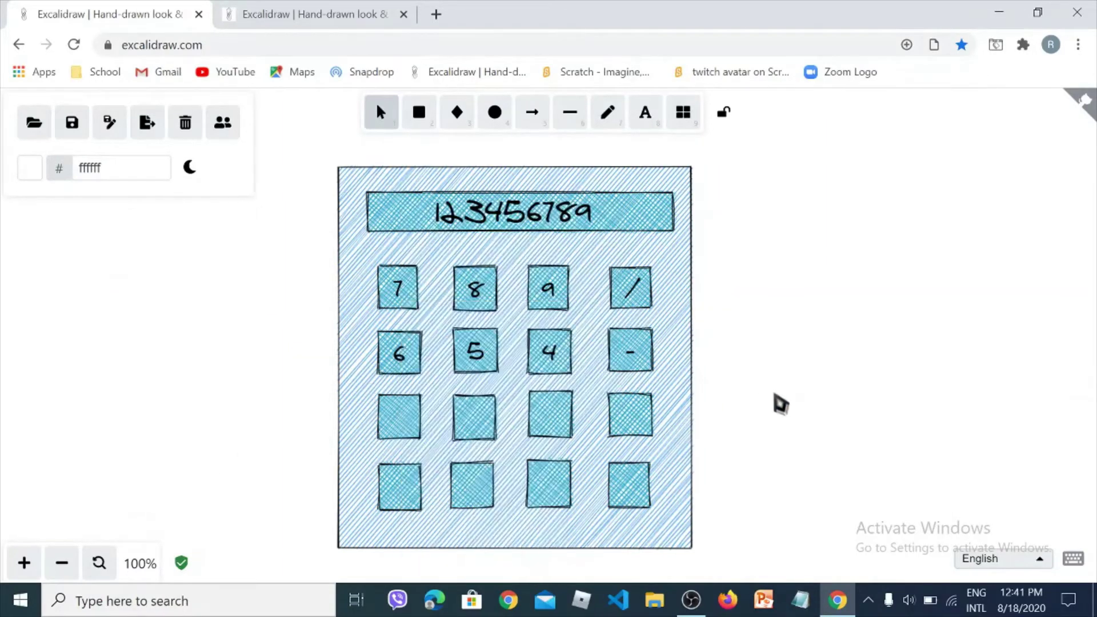
Step: Label the third row of buttons 3, 2, 1 and +
click(397, 420)
double_click(395, 421)
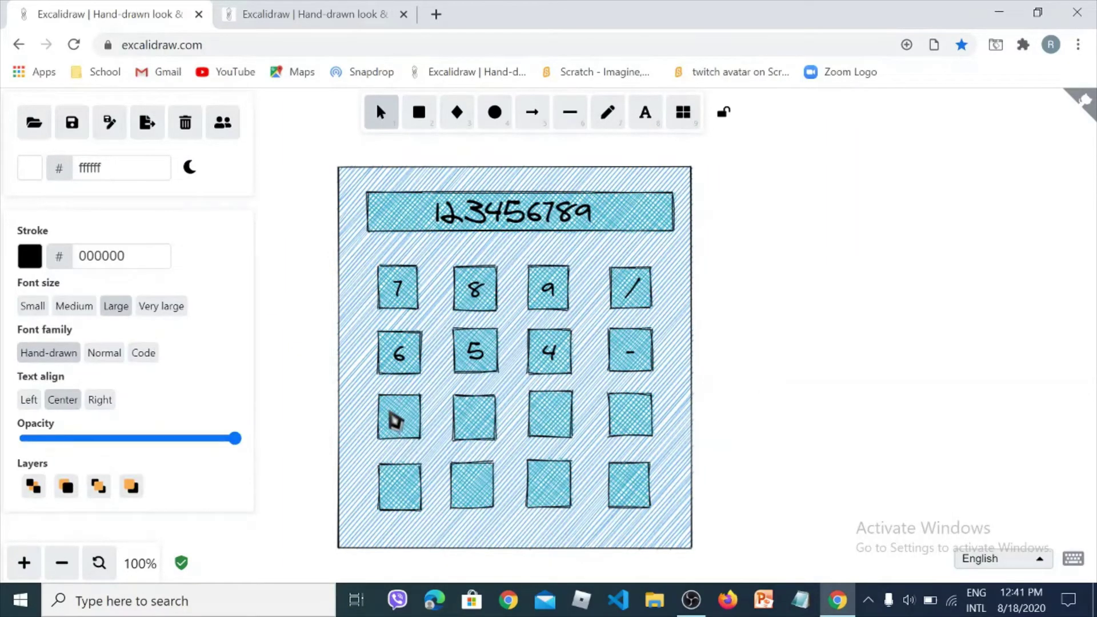
text(3)
double_click(477, 428)
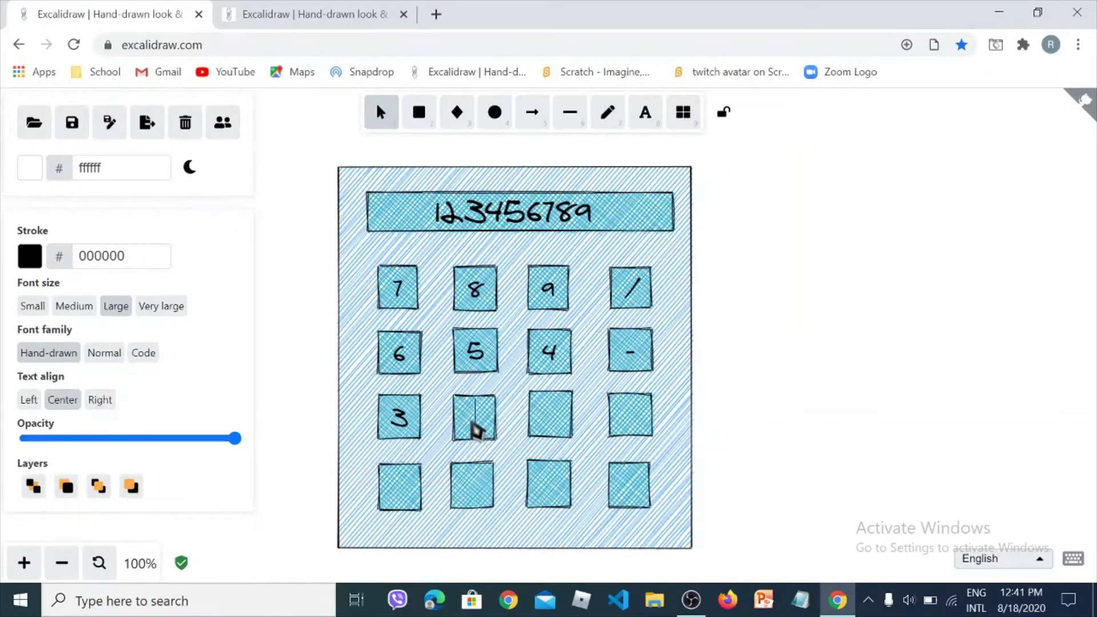
text(2)
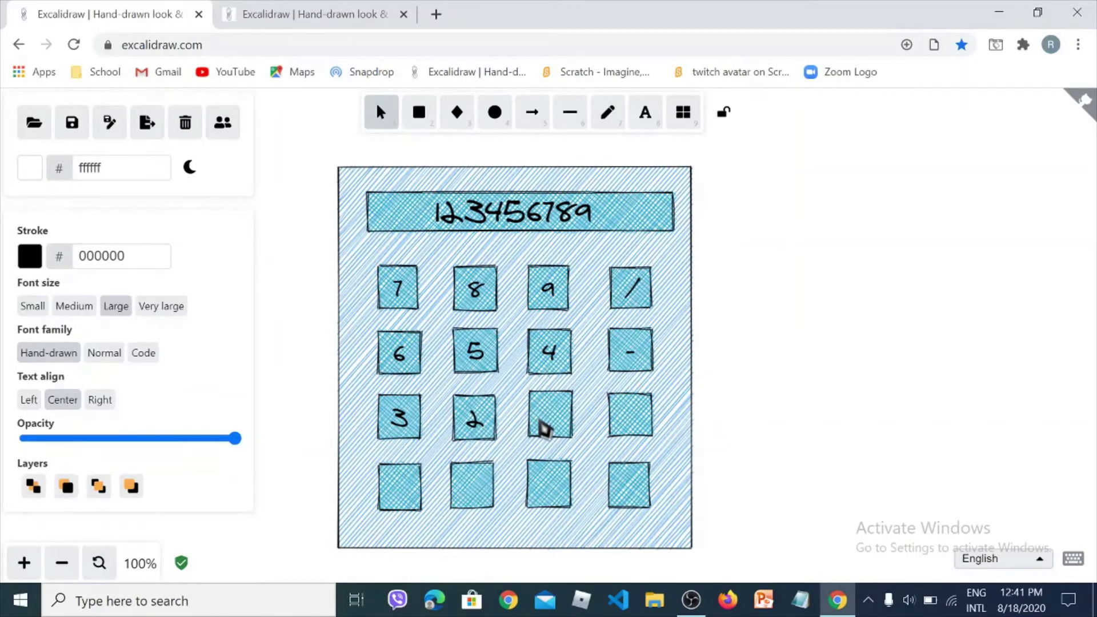
text(1)
double_click(647, 429)
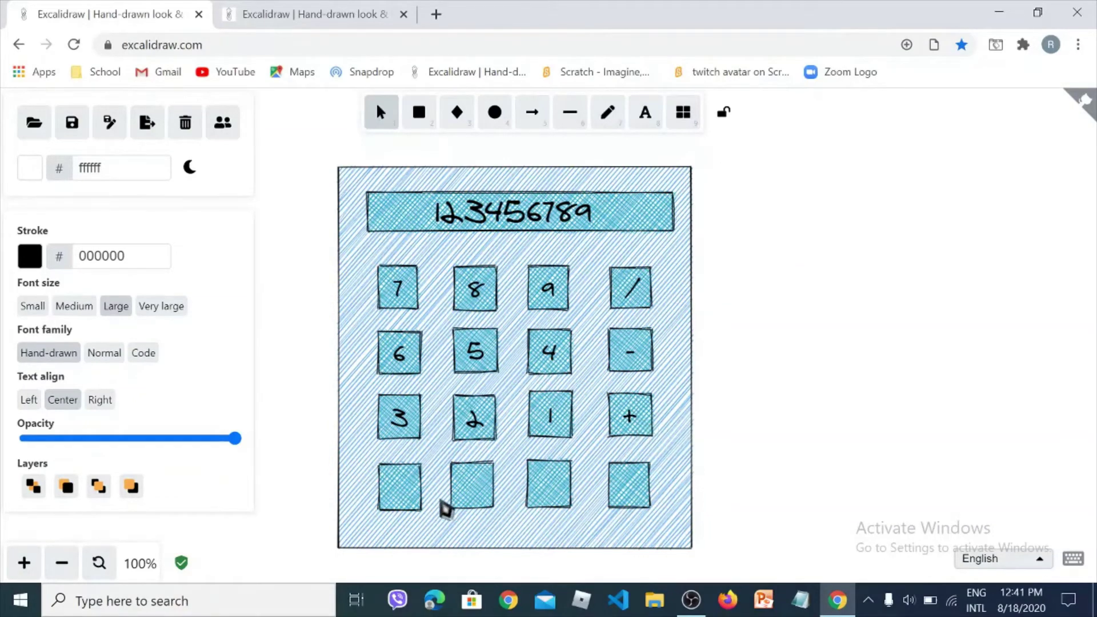
Step: Label the second button of the bottom row 0 and the last one =
click(399, 497)
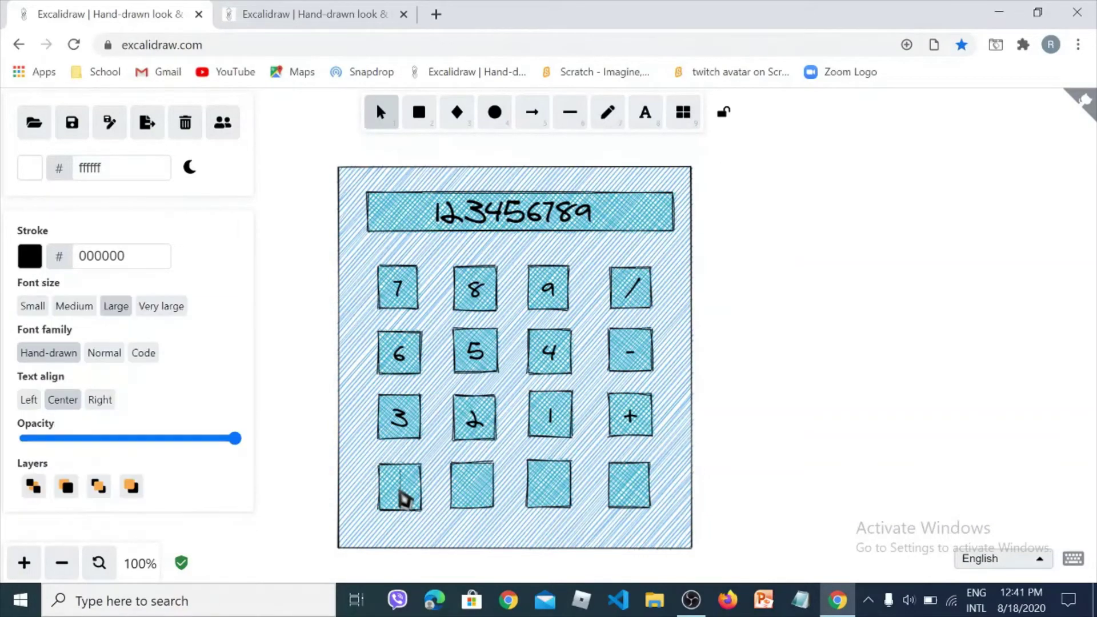
double_click(490, 487)
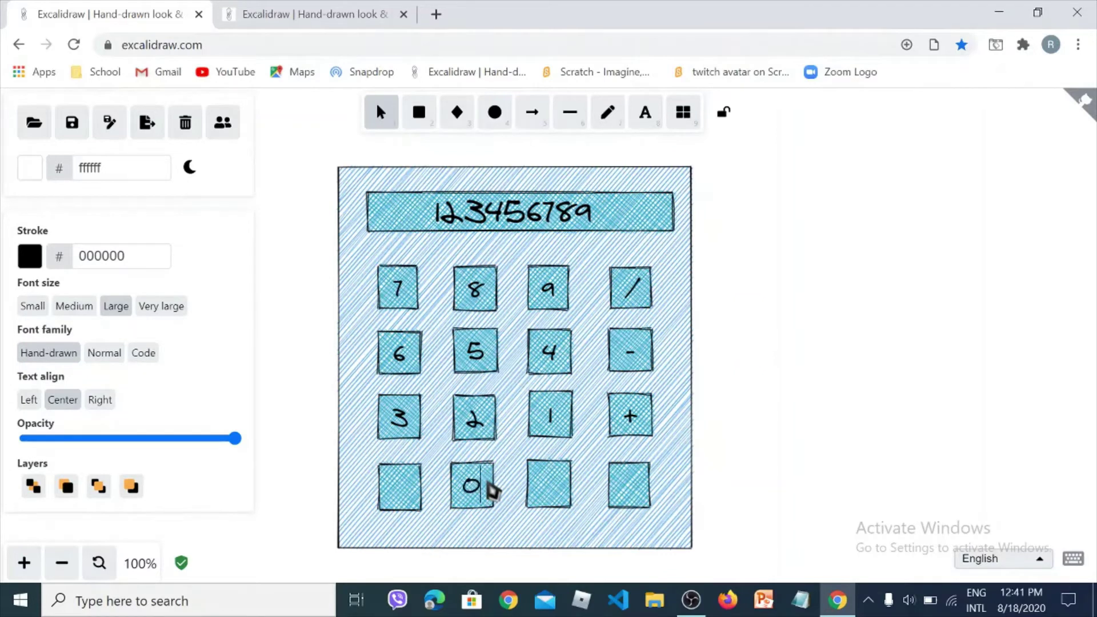
text(0)
double_click(628, 489)
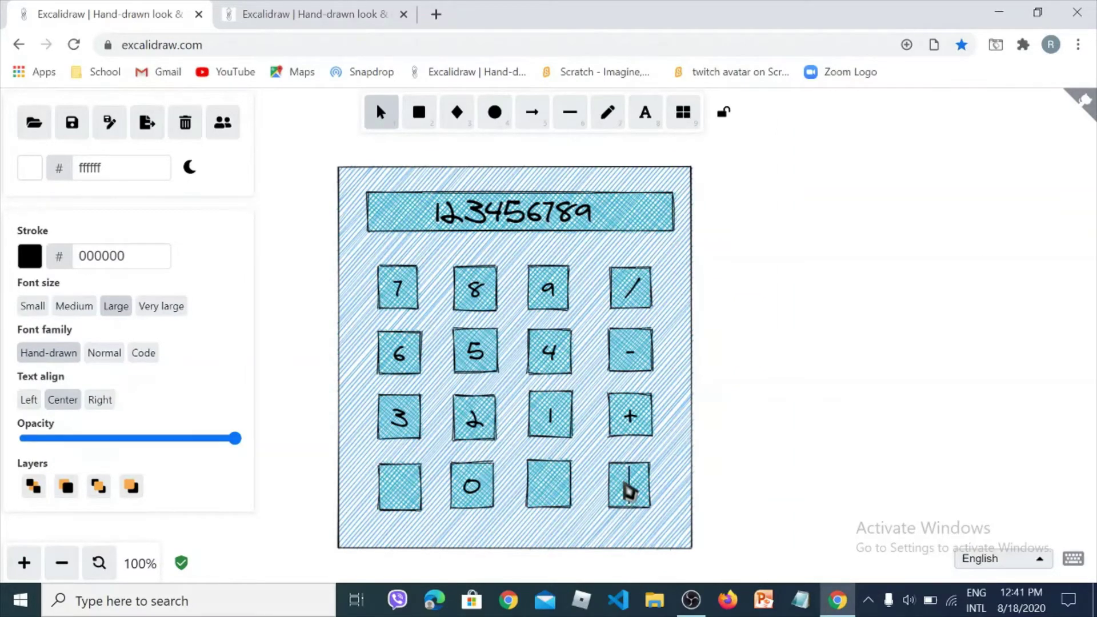
text(=)
Step: Label the third button of the bottom row * and the first one with a decimal point (.)
click(544, 499)
double_click(545, 499)
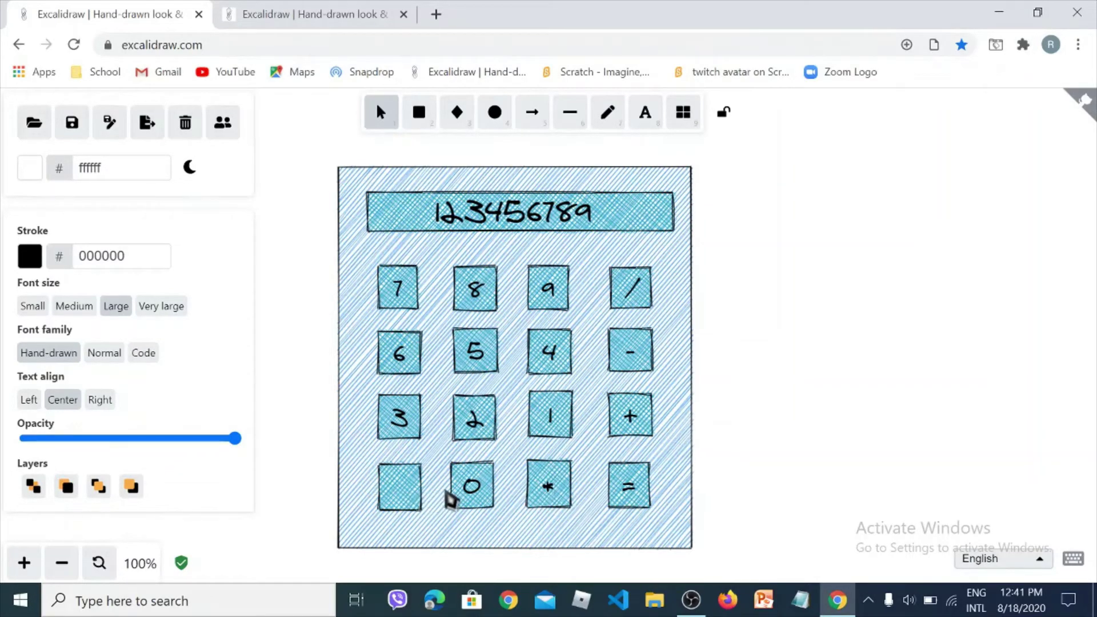
double_click(398, 501)
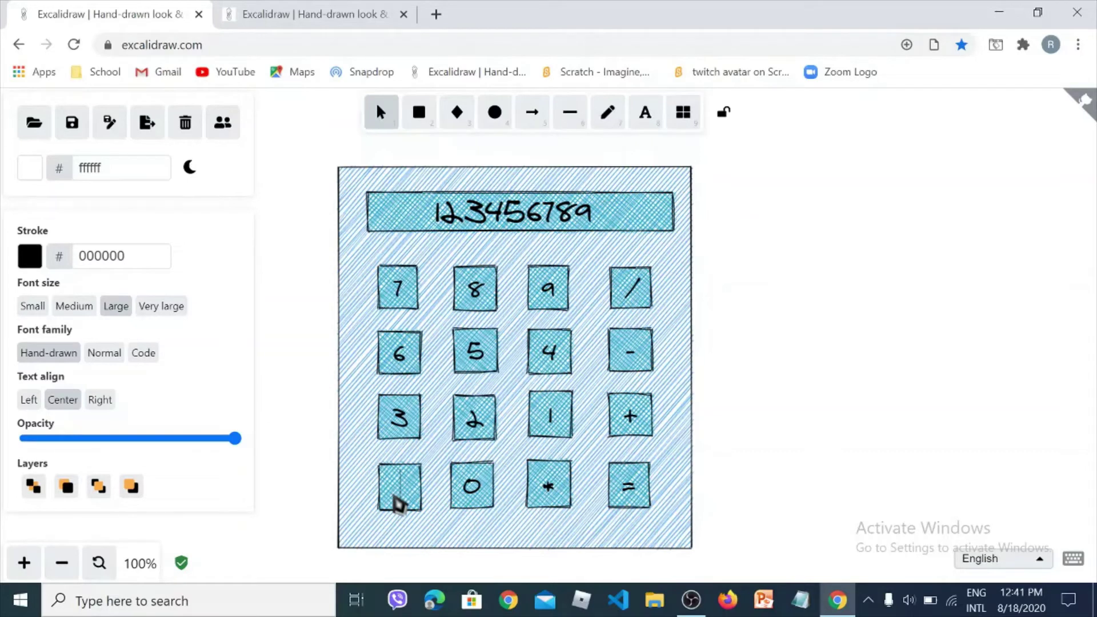
text(.)
click(899, 379)
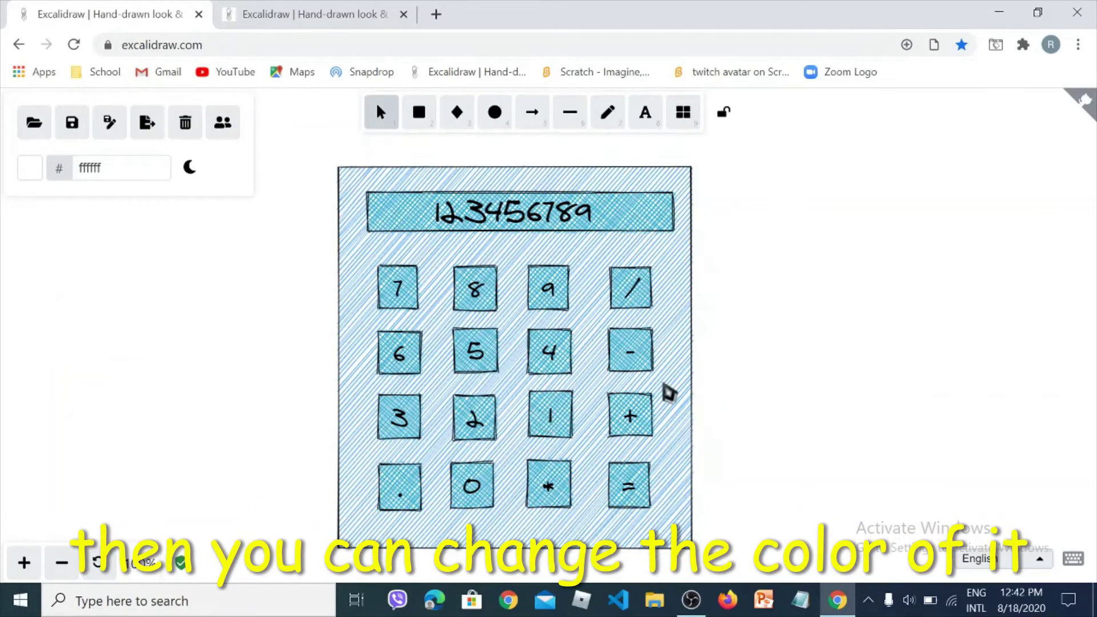
Step: Give the display rectangle a solid fill, comparing it with the hachure and cross-hatch fills
click(395, 211)
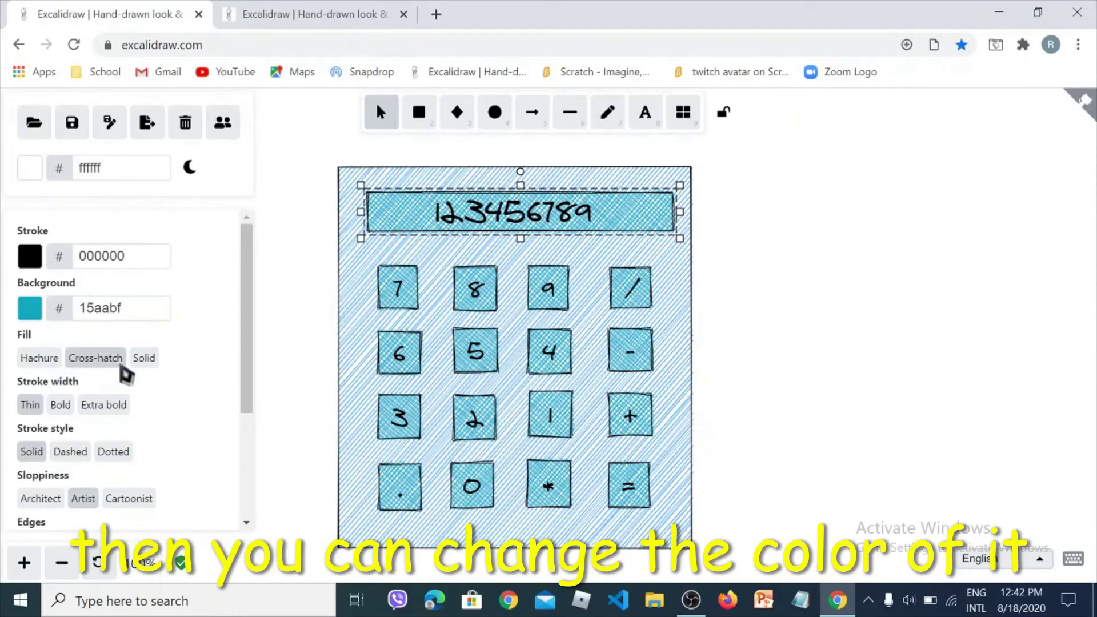
click(145, 360)
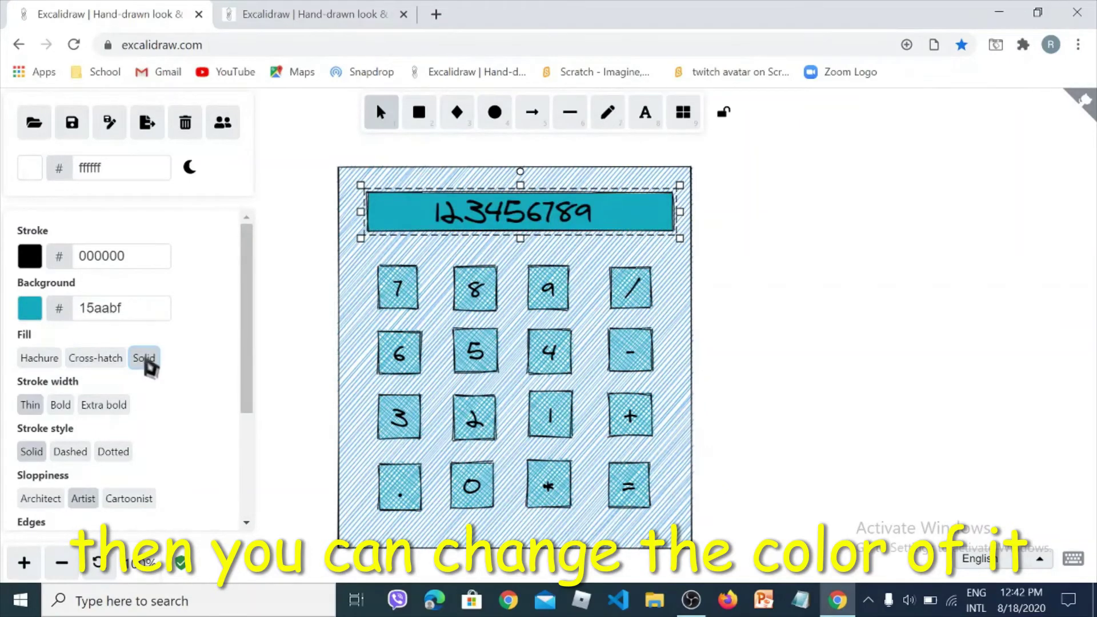
click(41, 358)
click(91, 358)
click(149, 360)
Step: Try the hachure fill on the 7 button and return it to the cross-hatch fill
click(394, 309)
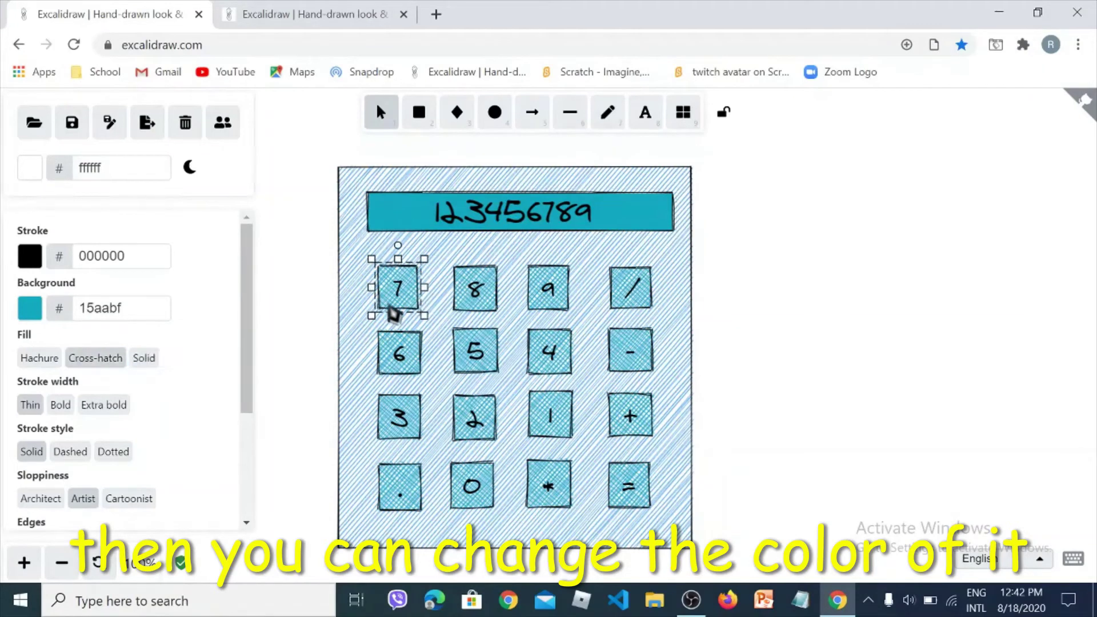
click(48, 360)
click(94, 358)
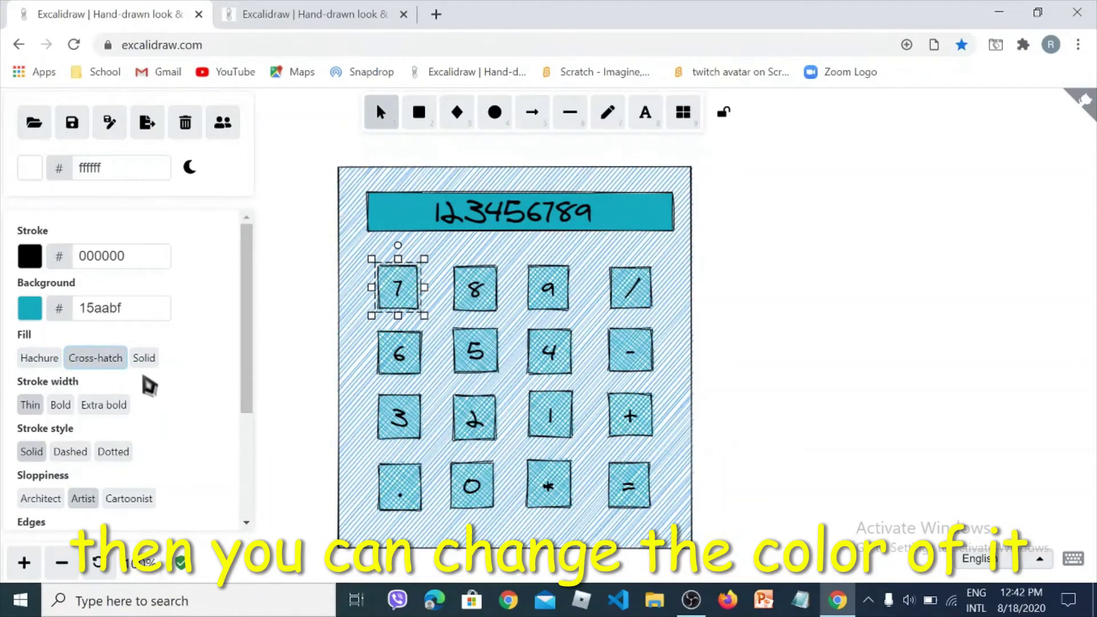
Step: Give the calculator body a solid fill, trying the cross-hatch fill first, and deselect it
click(363, 240)
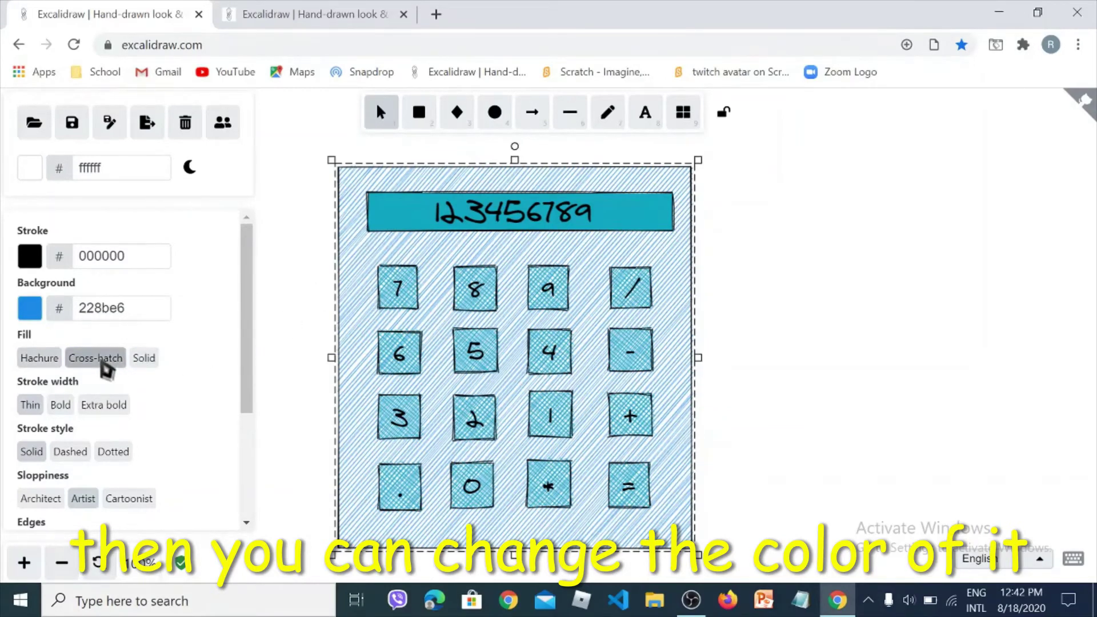
click(97, 359)
click(145, 359)
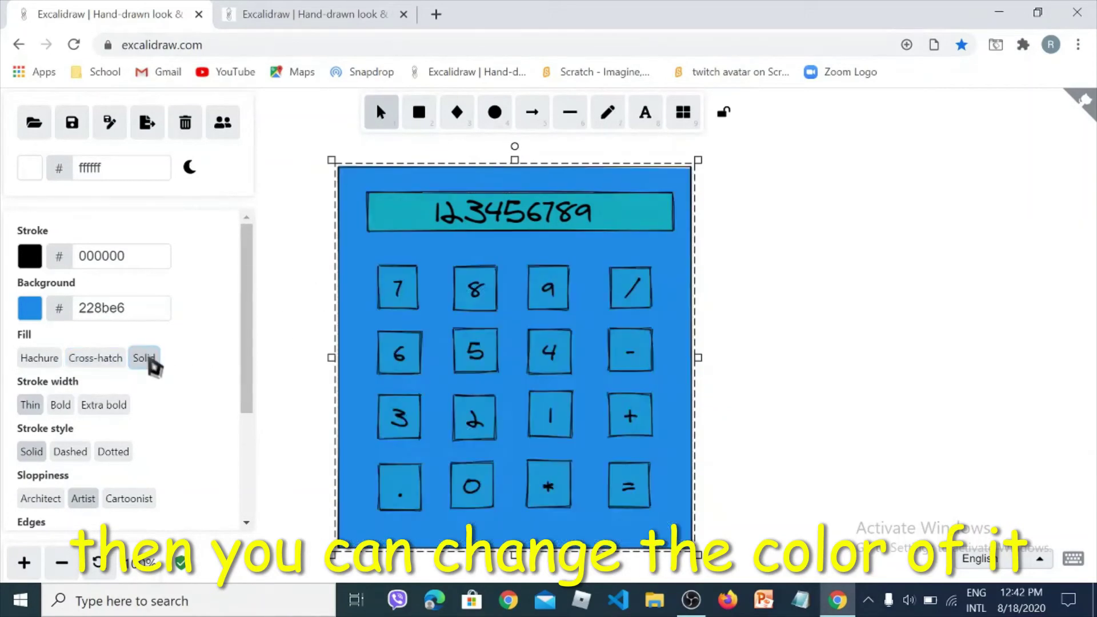
click(313, 323)
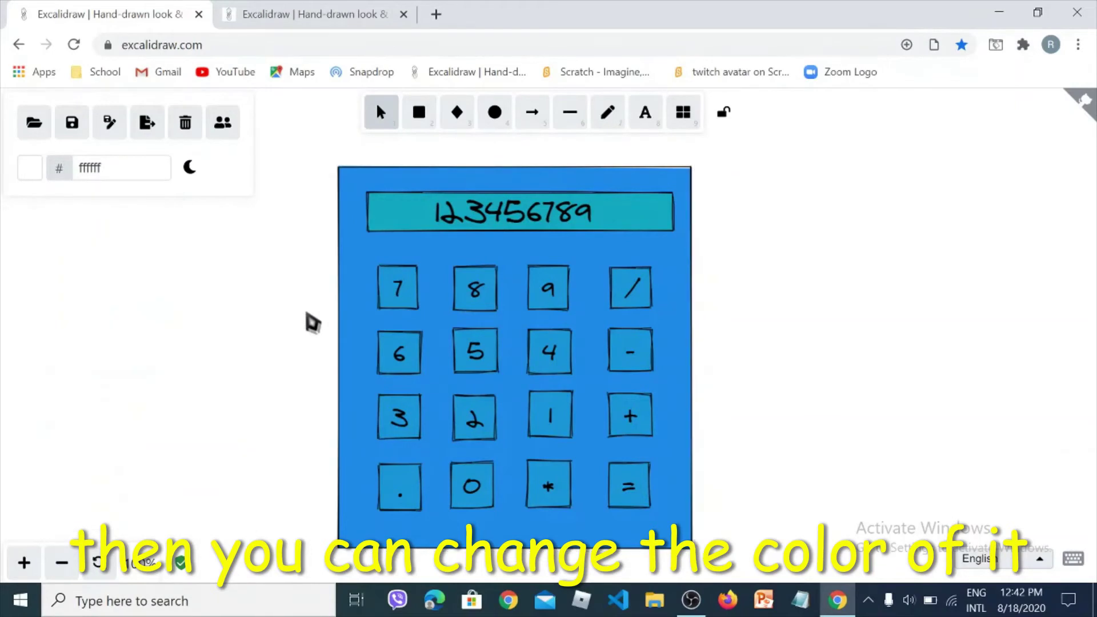
Step: Try several background colours on the display rectangle, including blue 4c6ef5, yellow fab005 and grey 868e96, ending on light grey ced4da
click(669, 194)
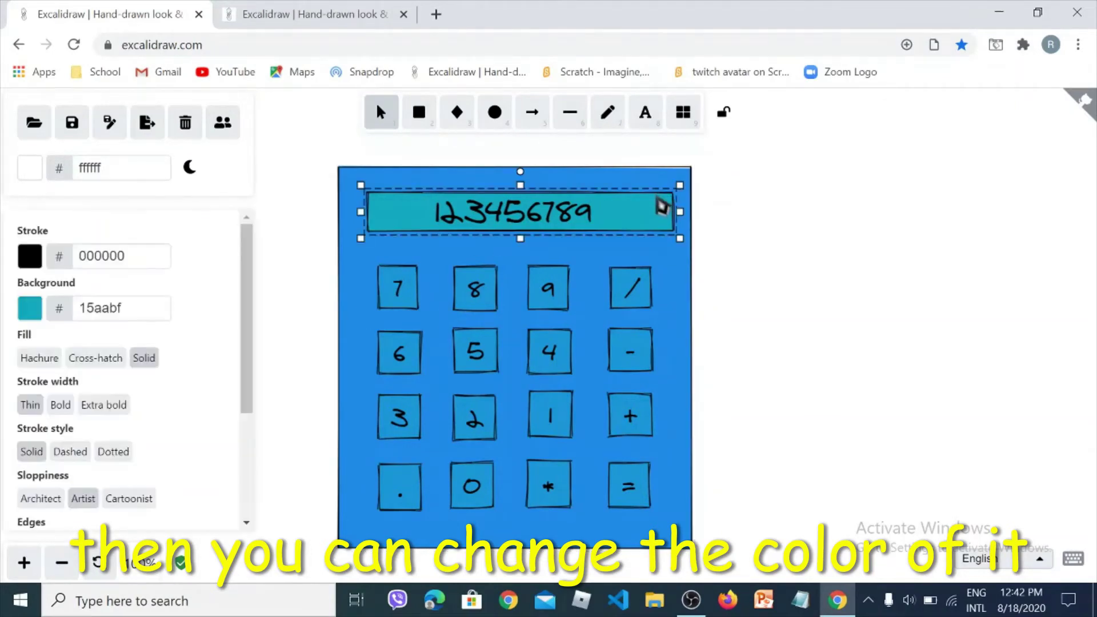
click(36, 309)
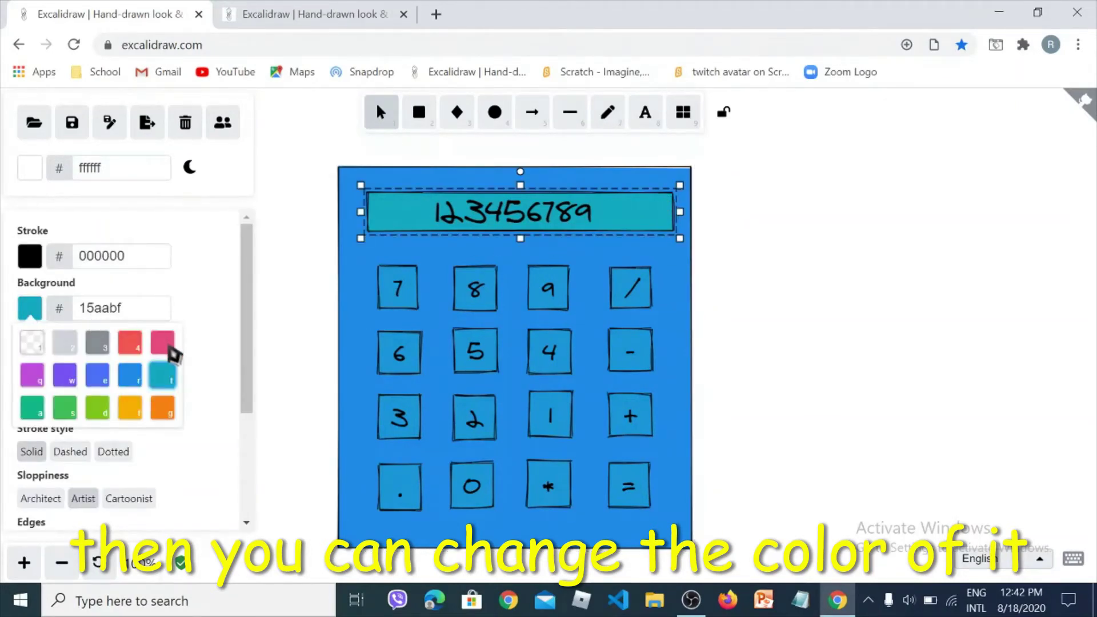
click(164, 346)
click(135, 375)
click(102, 378)
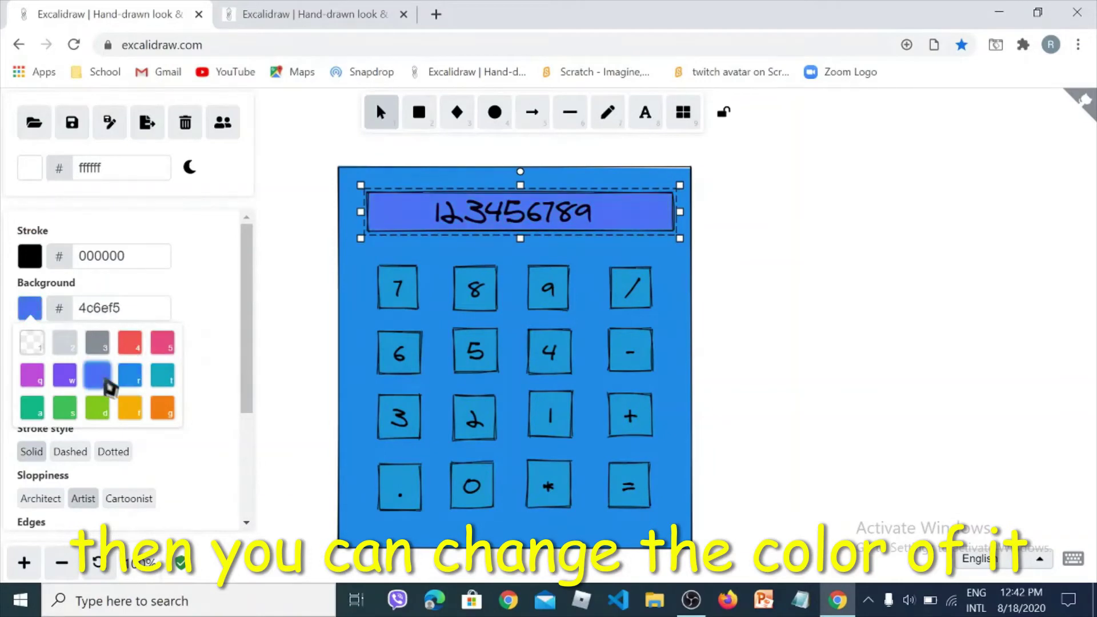
click(130, 412)
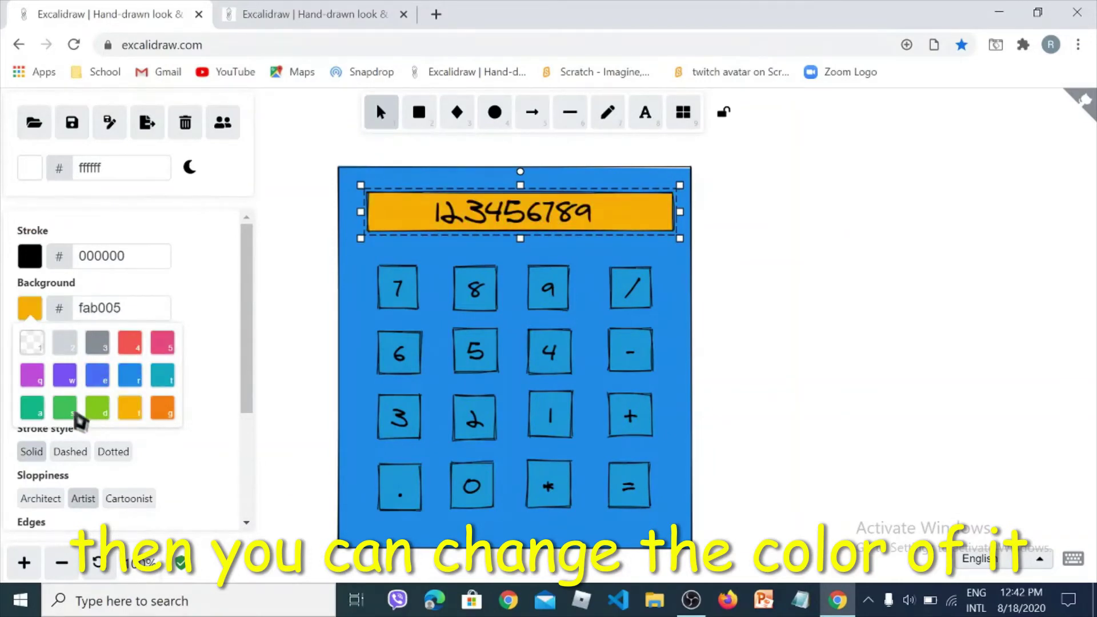
click(72, 412)
key(t)
click(95, 349)
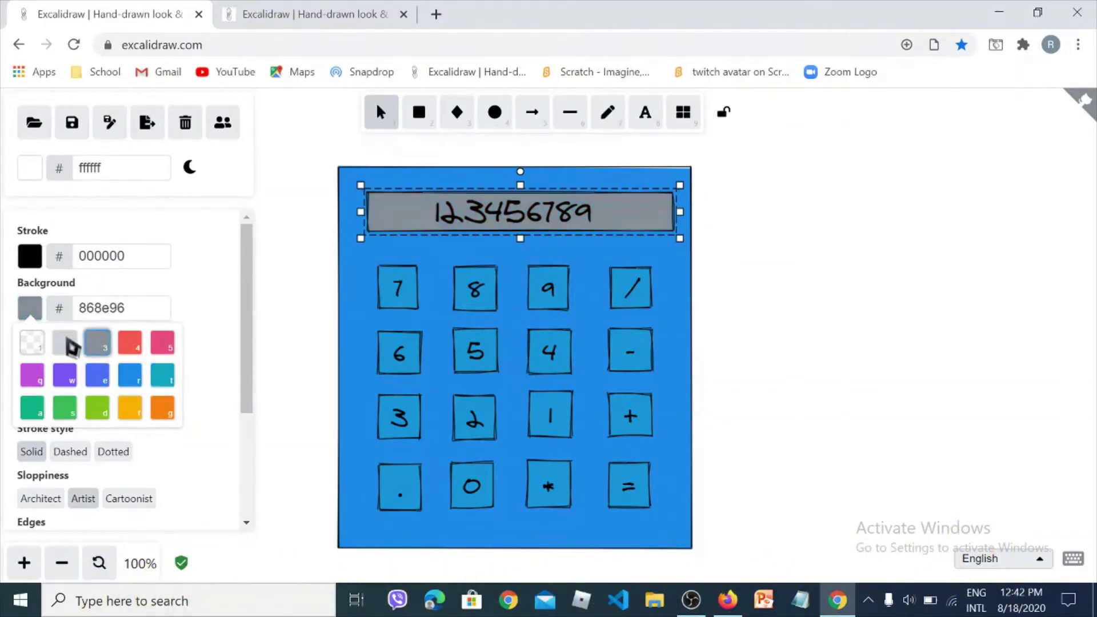
click(69, 345)
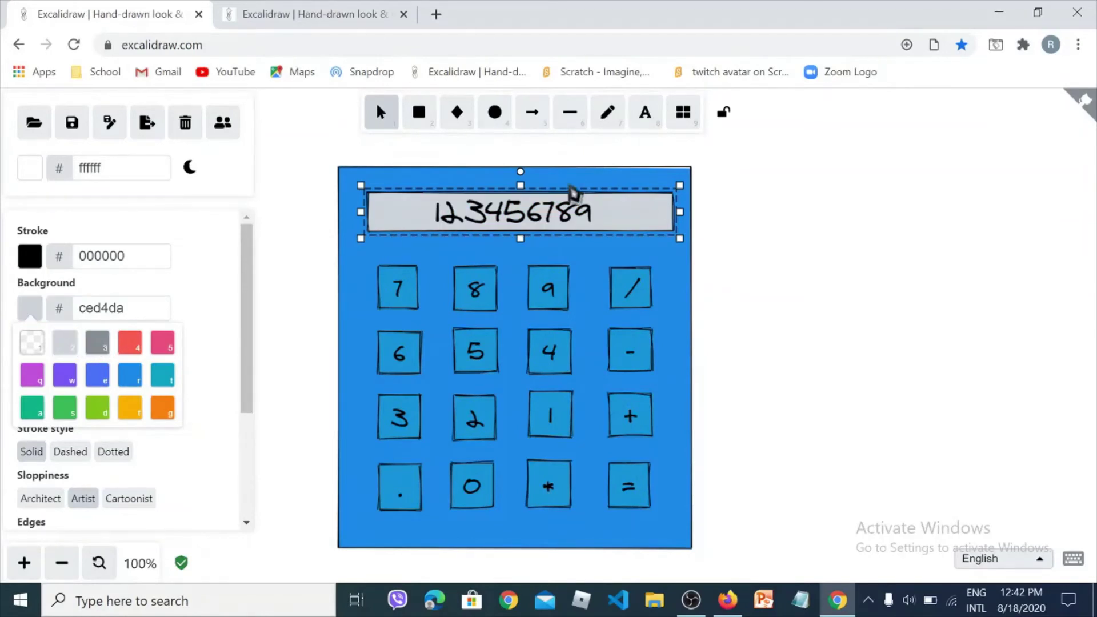
Step: Try grey 868e96 and light grey ced4da as the calculator body's background and return it to blue 228be6
click(427, 259)
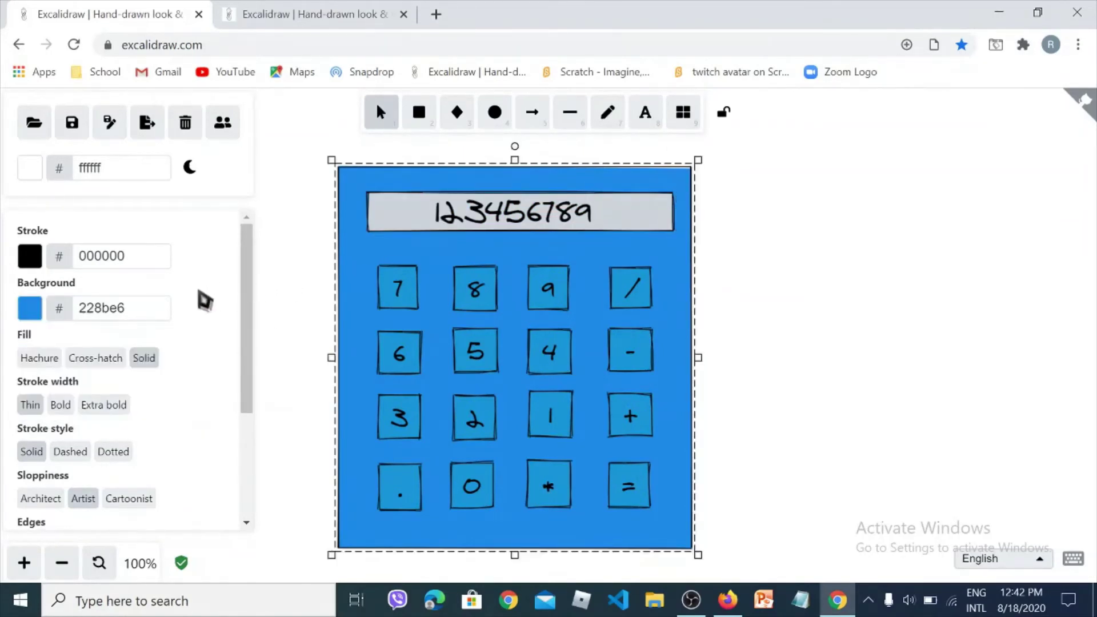
click(29, 309)
click(100, 344)
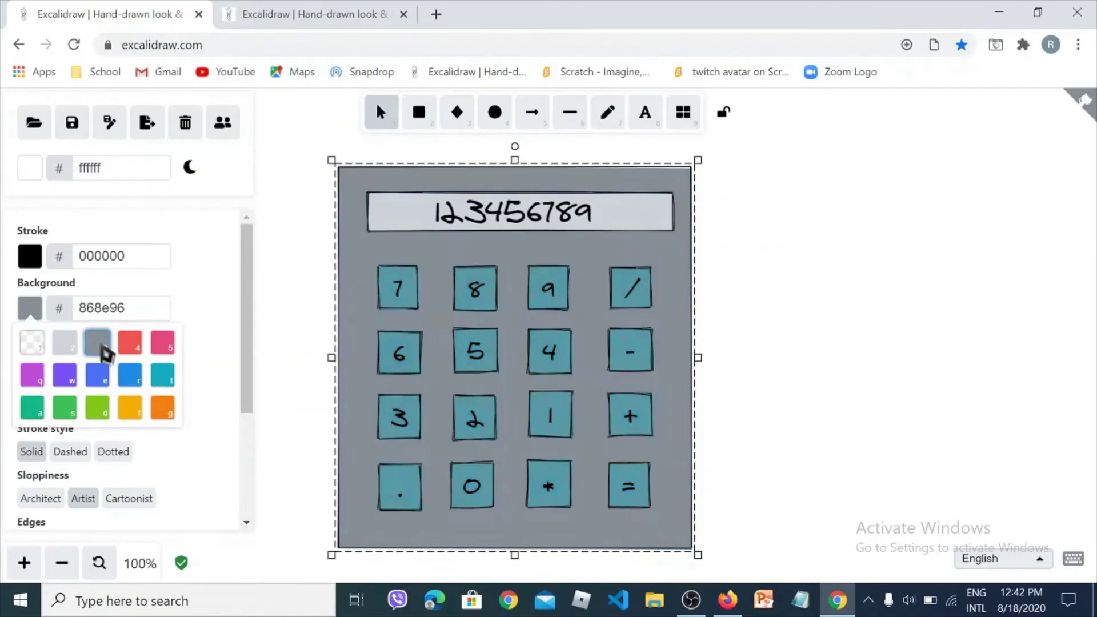
click(67, 346)
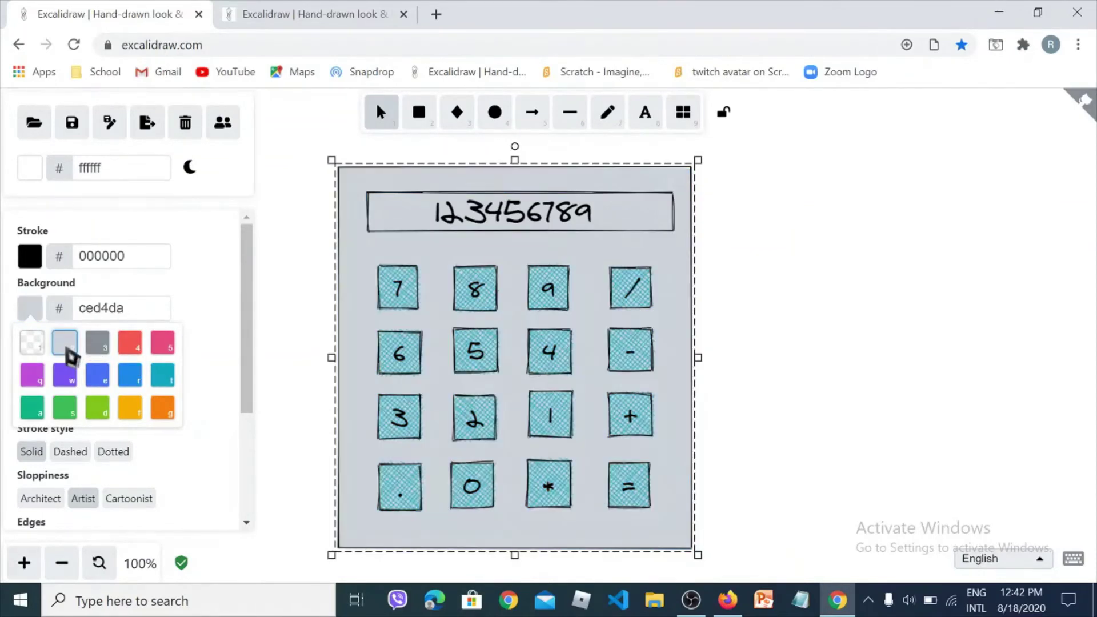
click(140, 378)
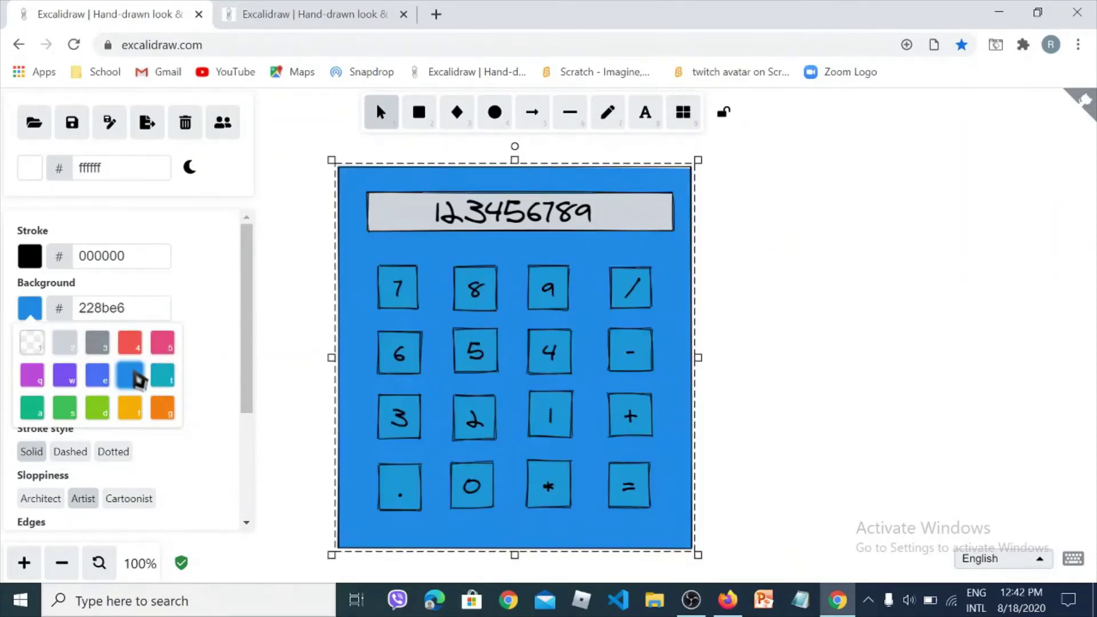
click(311, 371)
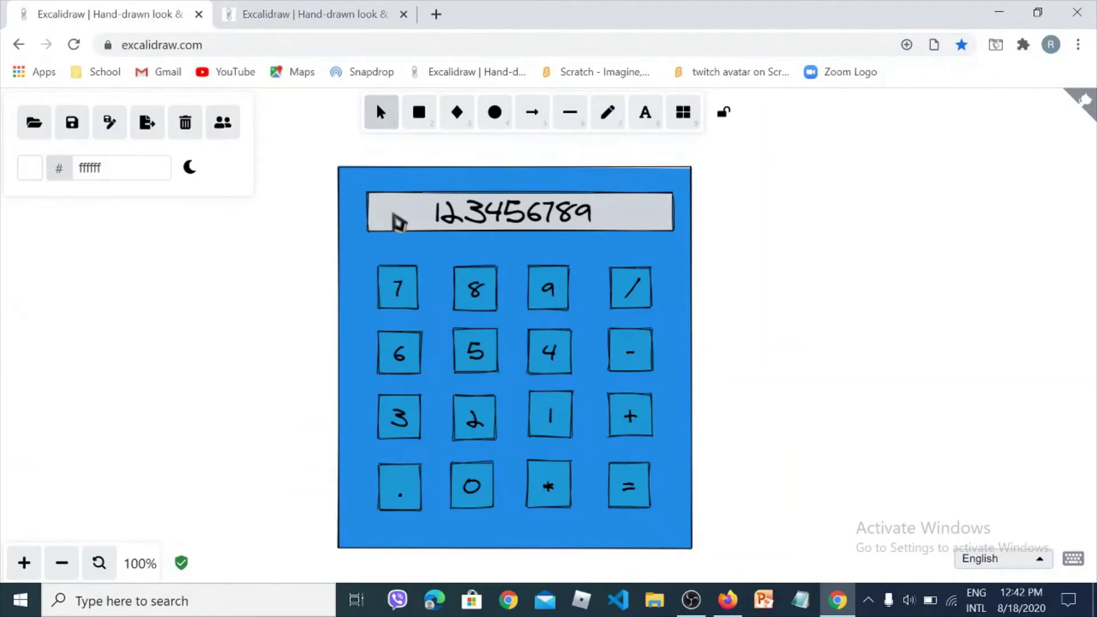
Step: Return the display rectangle's background to teal 15aabf, trying blue on the way
click(398, 221)
click(31, 307)
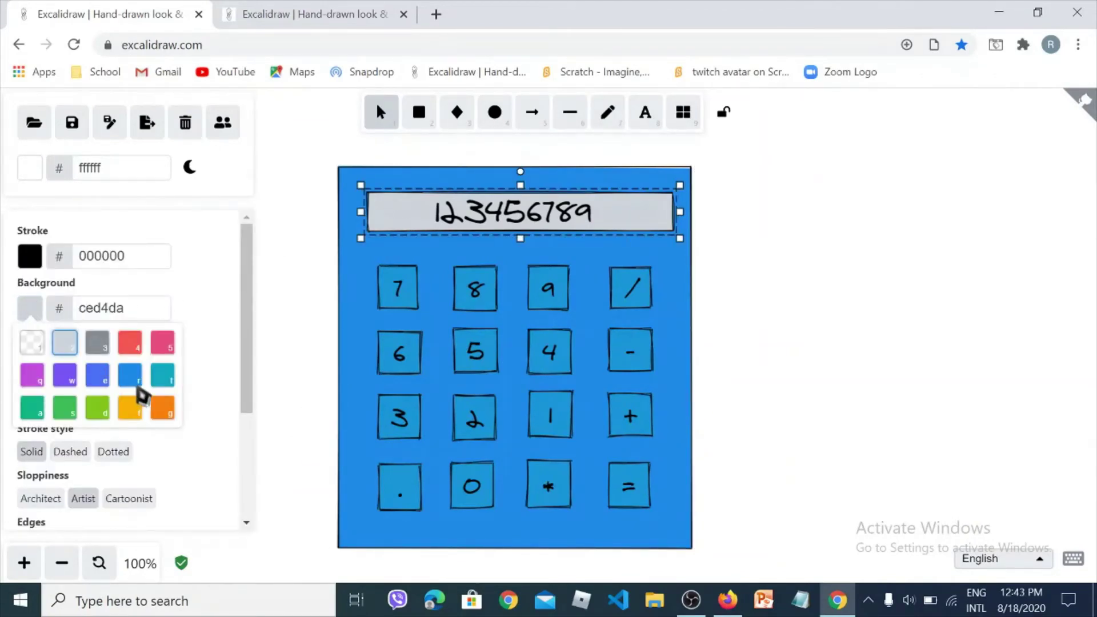
click(130, 377)
click(160, 377)
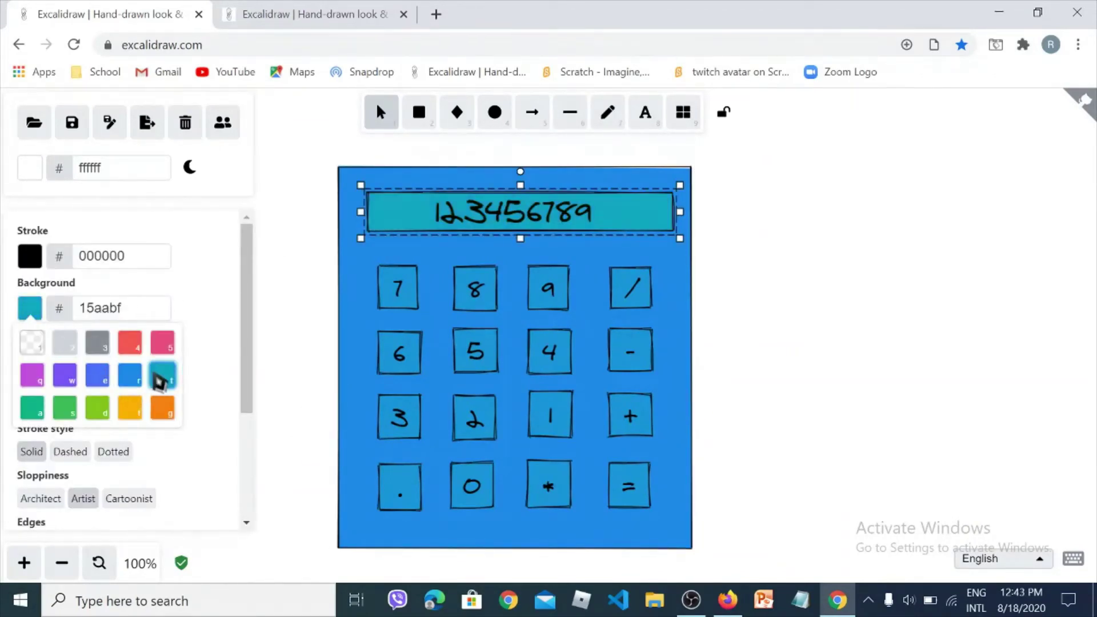
click(272, 374)
Step: Give the 7 button a bold stroke and a solid fill, comparing them with the extra bold stroke and cross-hatch fill
click(401, 286)
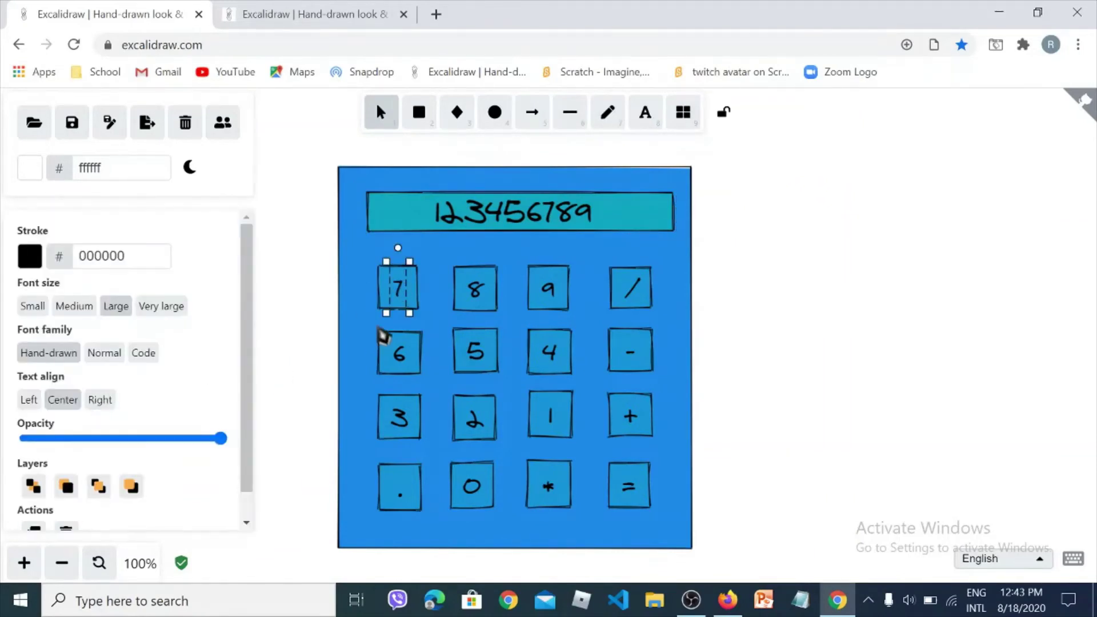
click(419, 308)
click(66, 406)
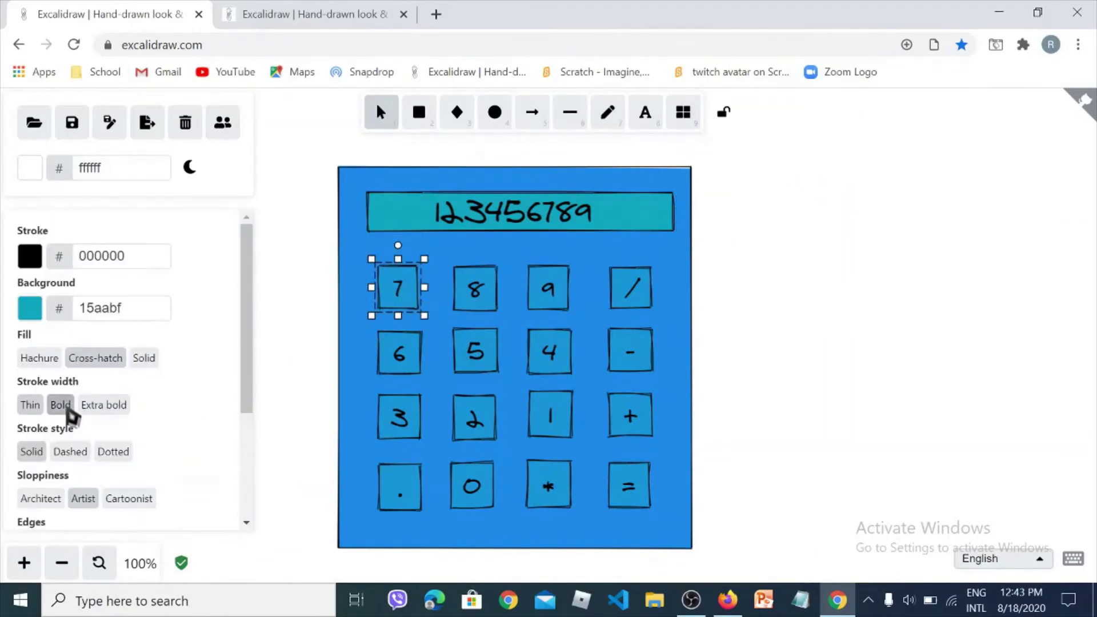
click(119, 404)
click(145, 364)
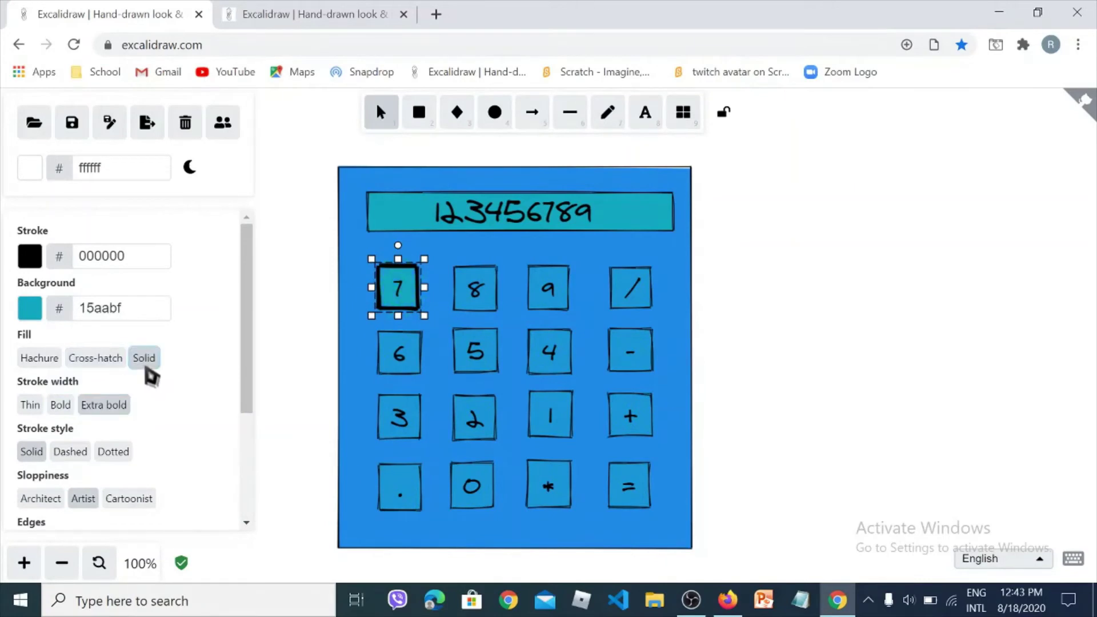
click(60, 405)
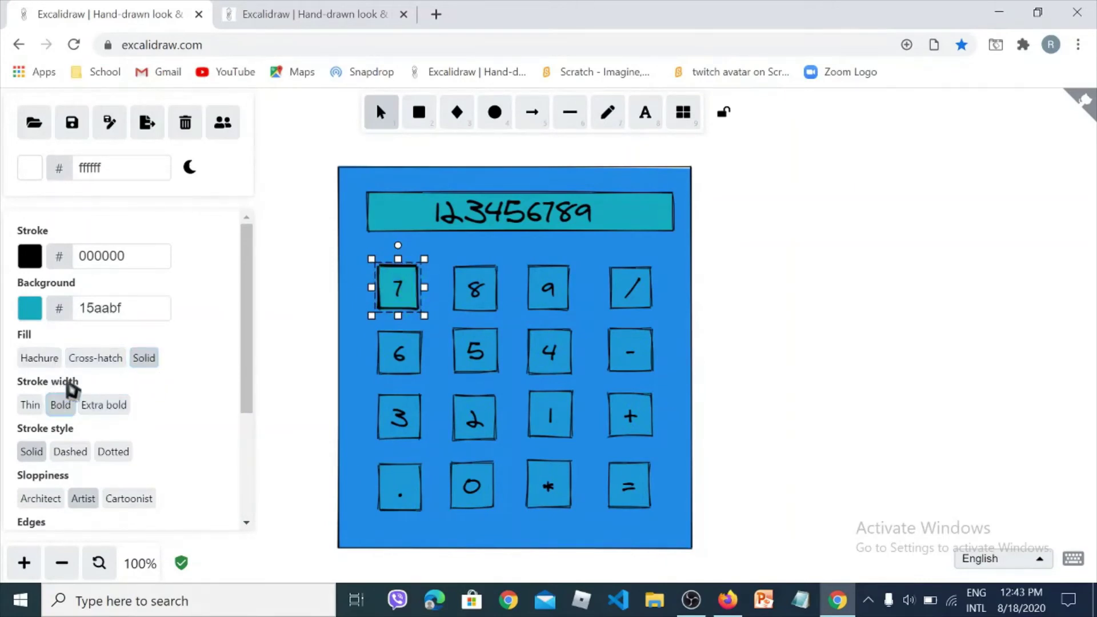
click(88, 359)
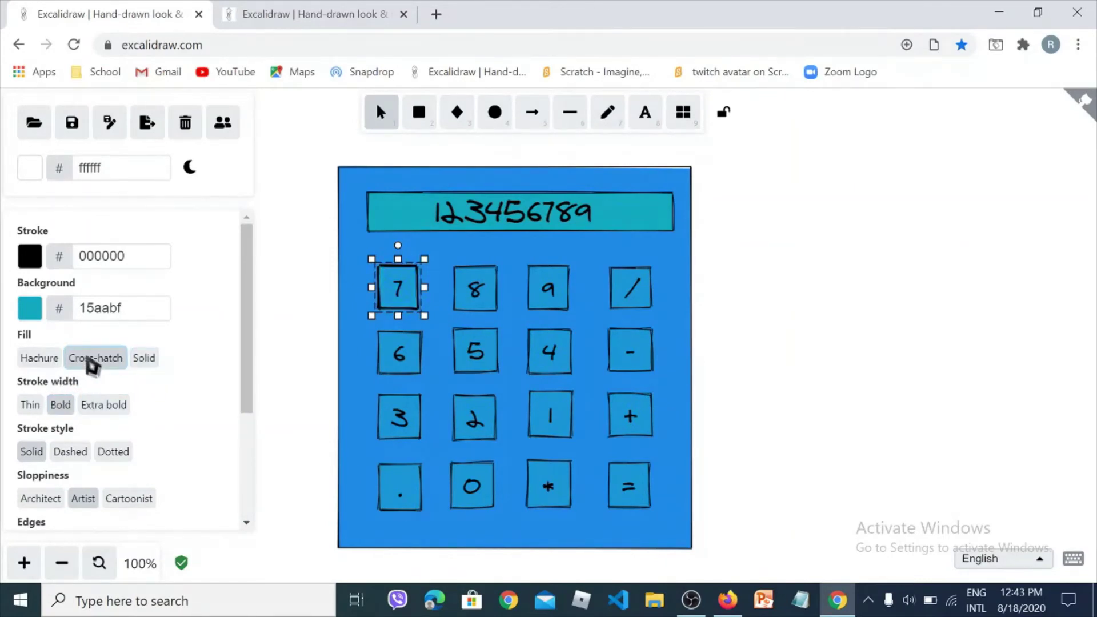
click(144, 358)
Step: Give the 8, 9 and / buttons in the first row a bold stroke width and a solid fill
click(492, 307)
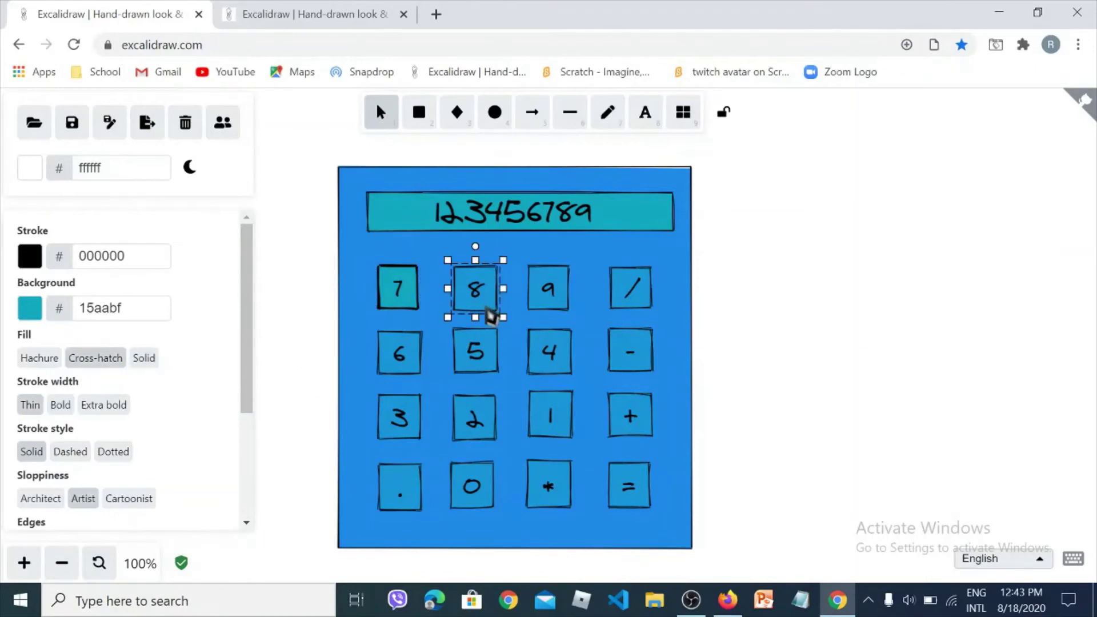
click(64, 406)
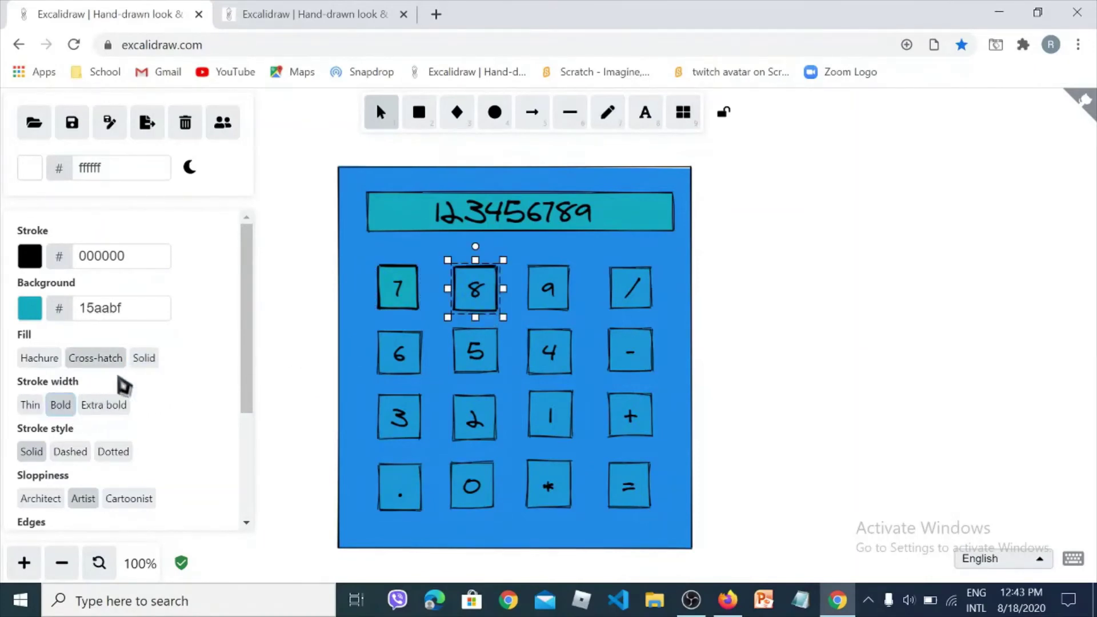
click(144, 358)
click(553, 308)
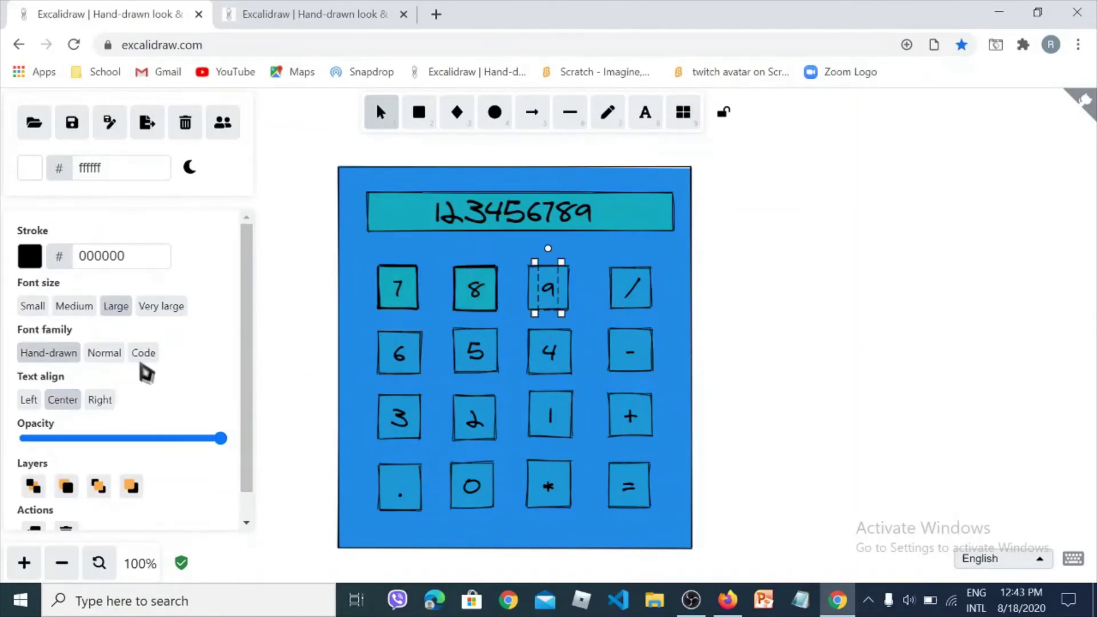
click(569, 305)
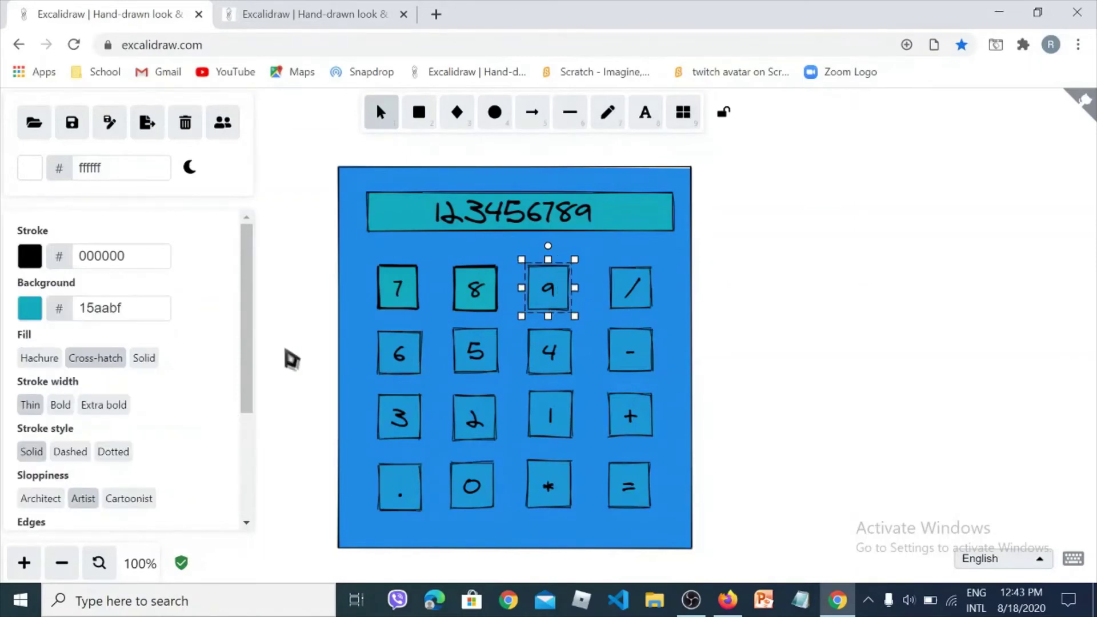
click(62, 405)
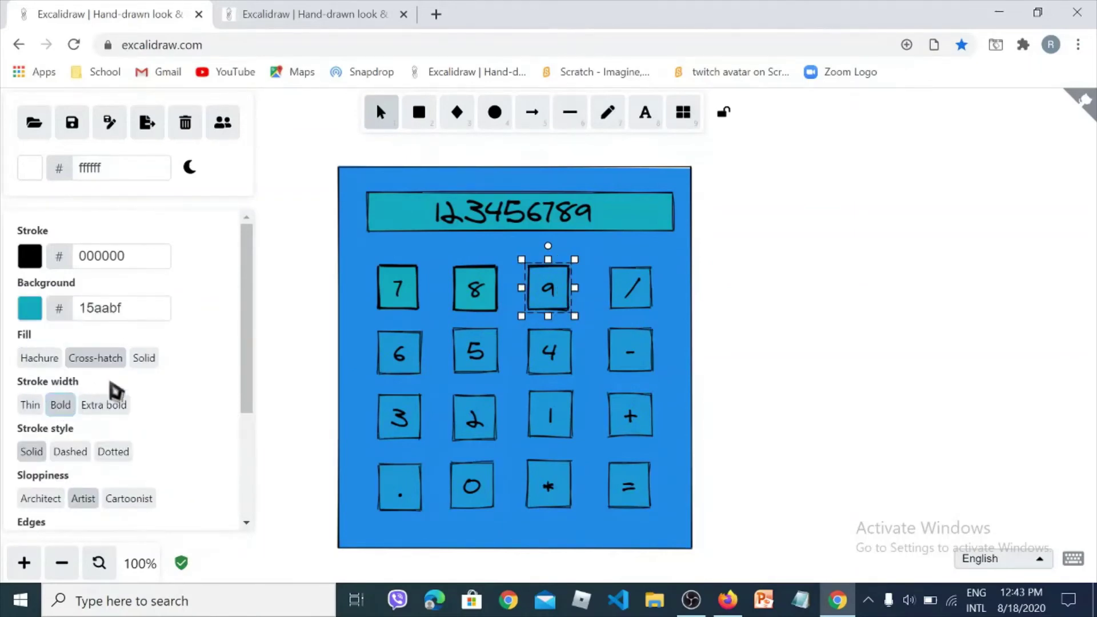
click(651, 308)
click(62, 404)
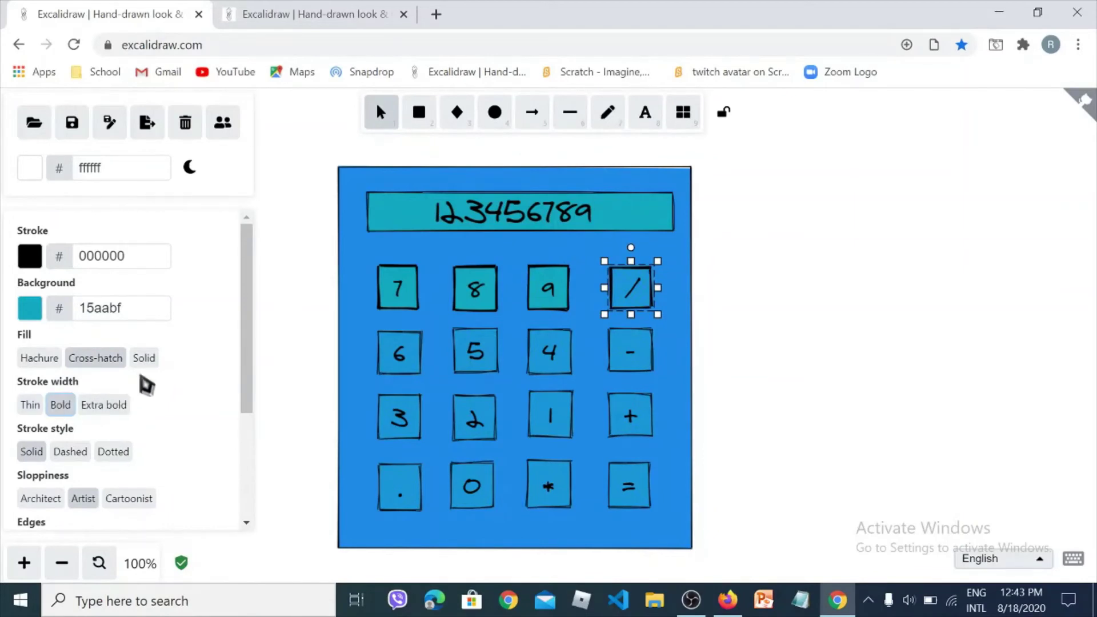
click(144, 358)
Step: Give the 6 and 5 buttons in the second row a bold stroke width and a solid fill
click(418, 375)
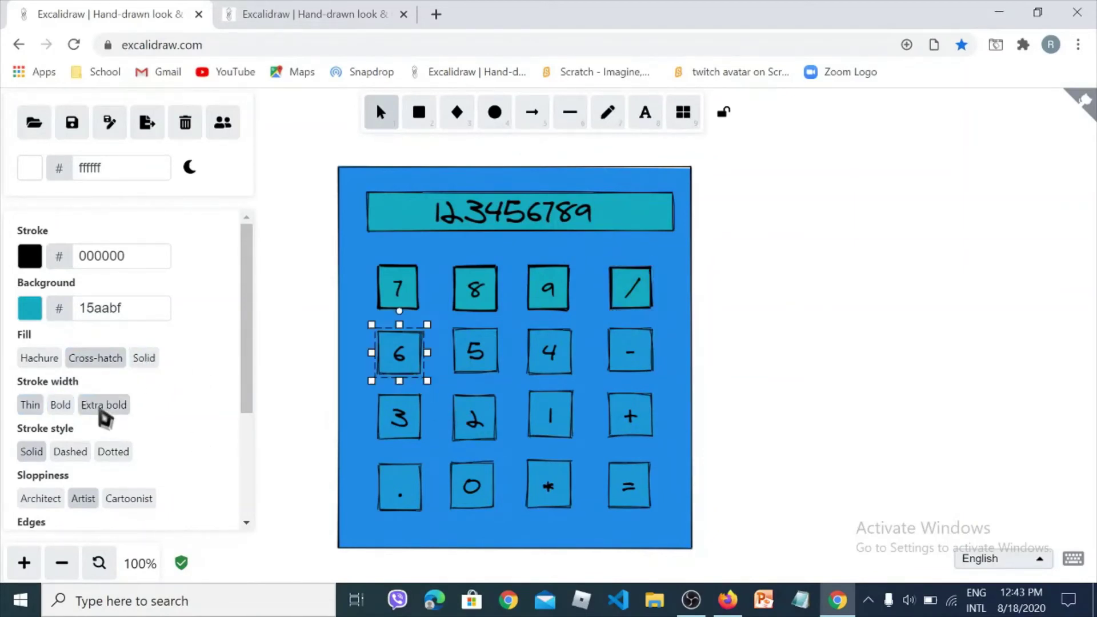
click(61, 407)
click(150, 361)
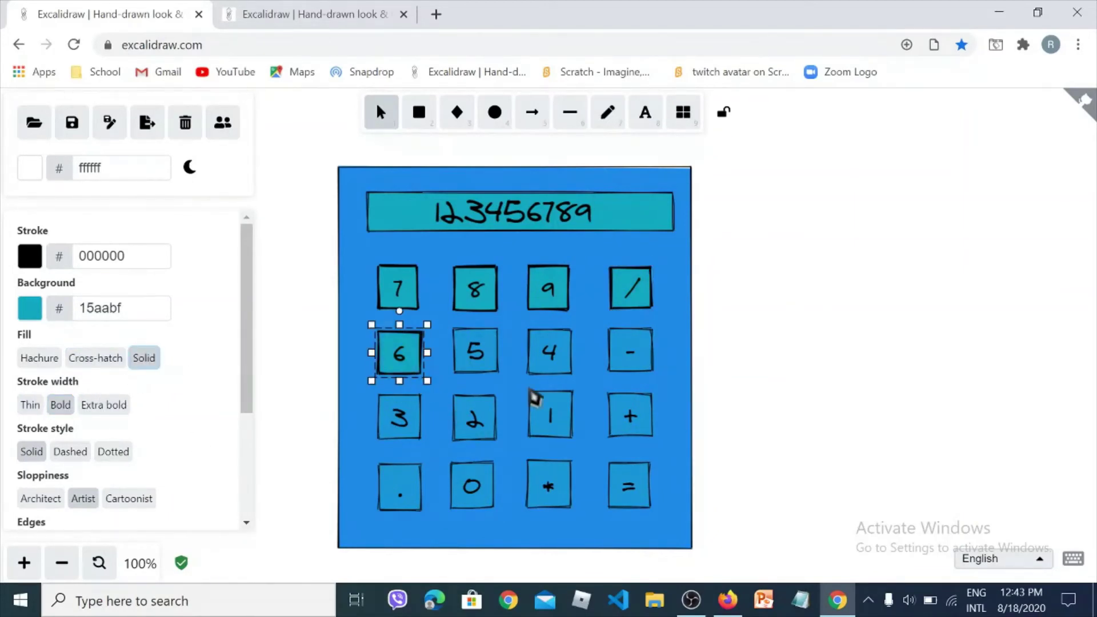
click(497, 374)
click(61, 405)
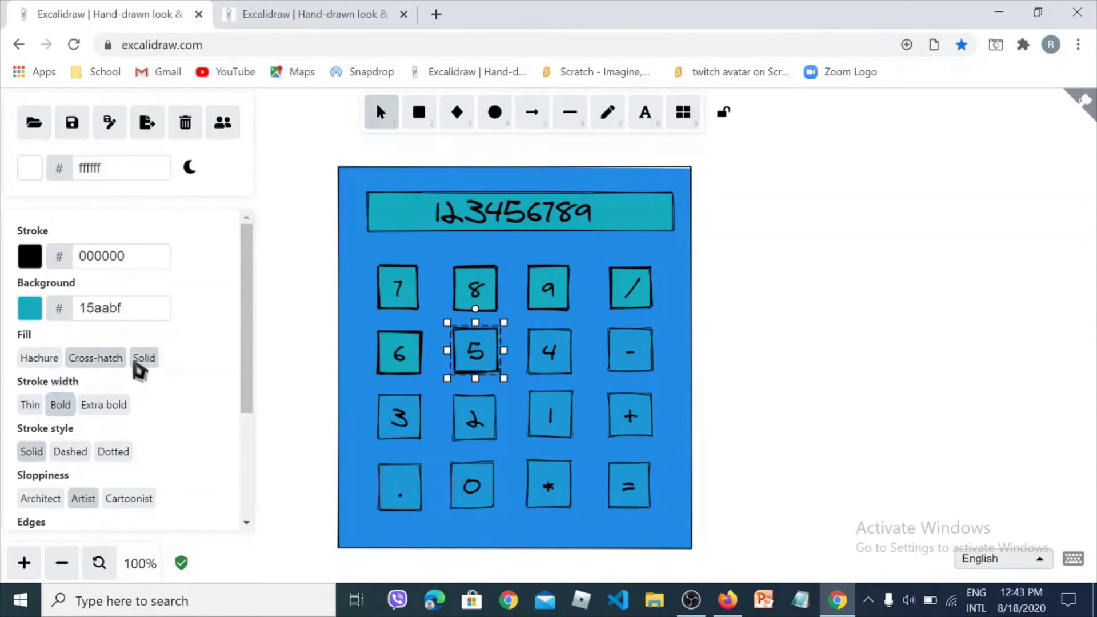
click(143, 360)
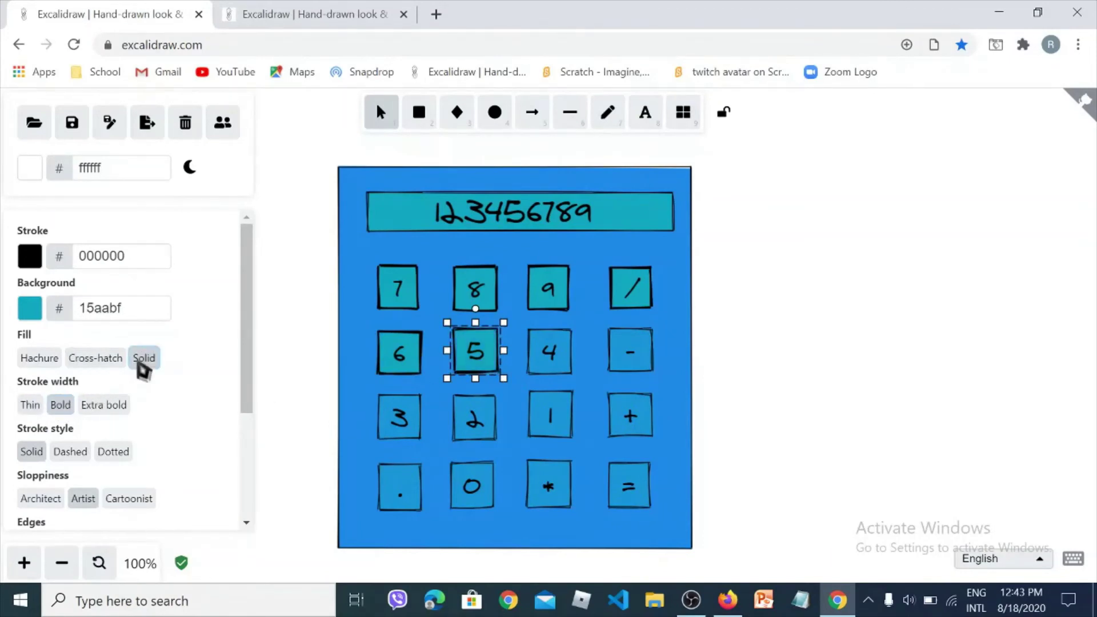
Step: Give the 4 and - buttons in the second row a bold stroke width and a solid fill
click(566, 371)
click(61, 404)
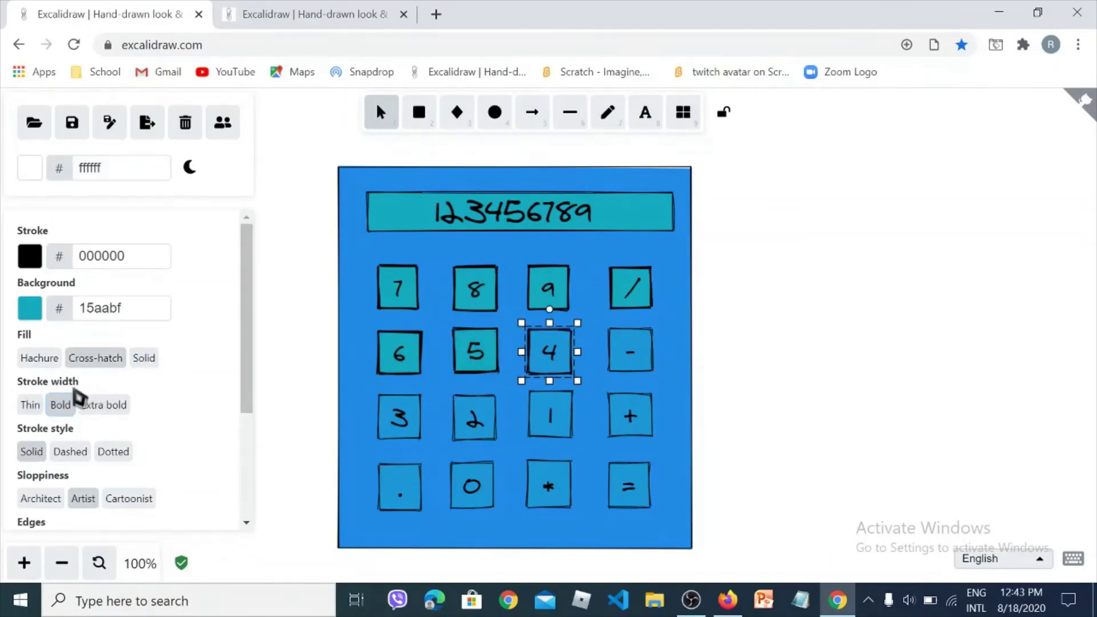
click(147, 360)
click(650, 371)
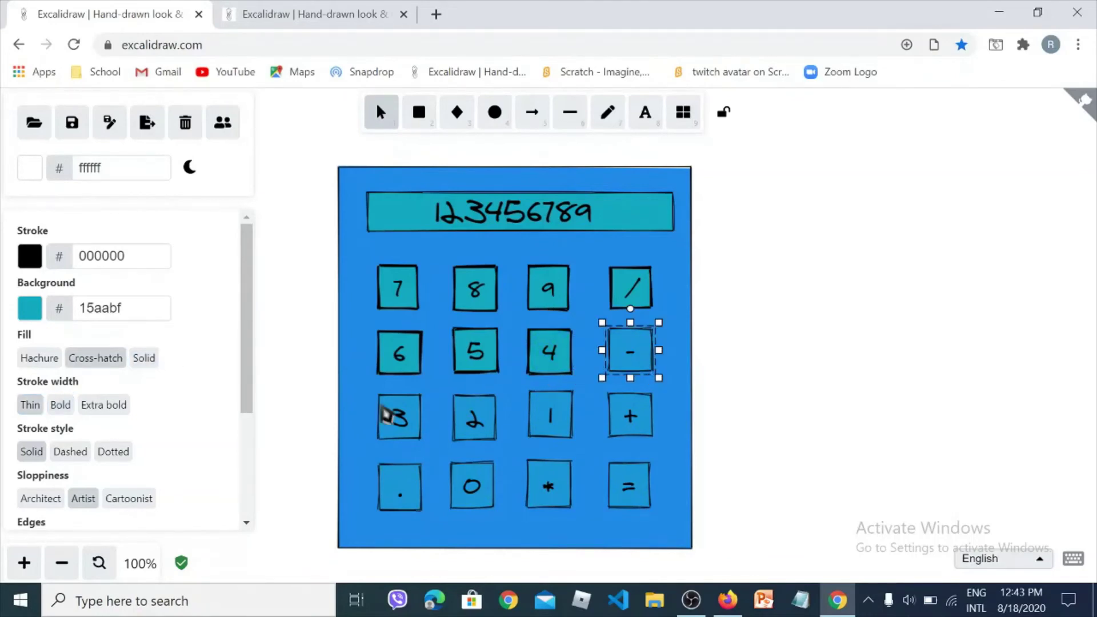
click(60, 404)
click(147, 360)
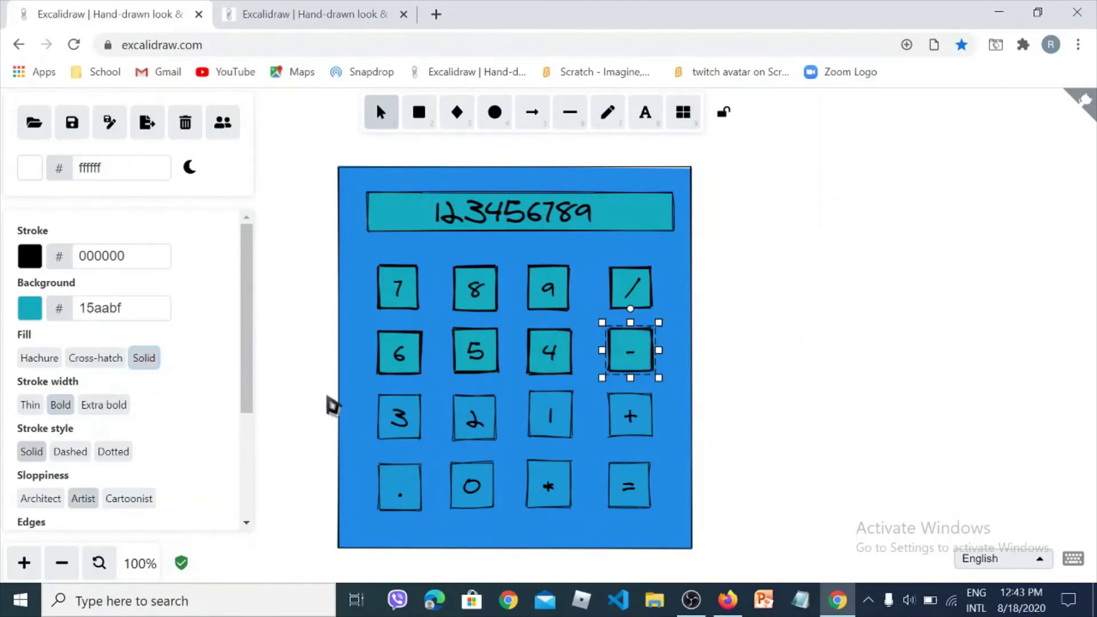
Step: Give the 3 and 2 buttons in the third row a bold stroke width and a solid fill
click(407, 444)
click(62, 400)
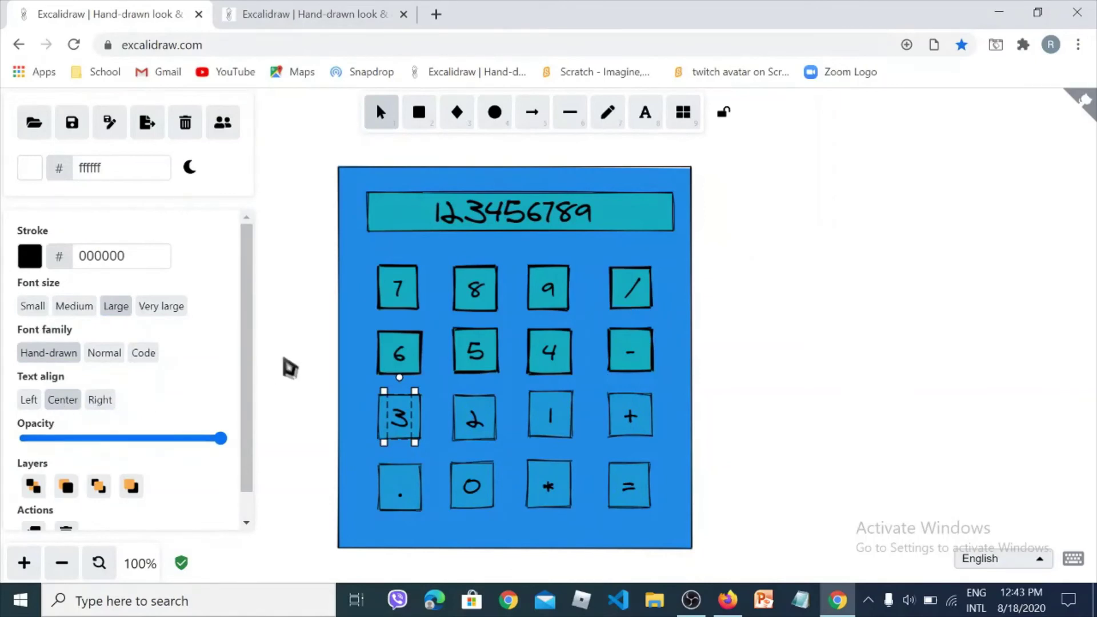
click(417, 438)
click(60, 404)
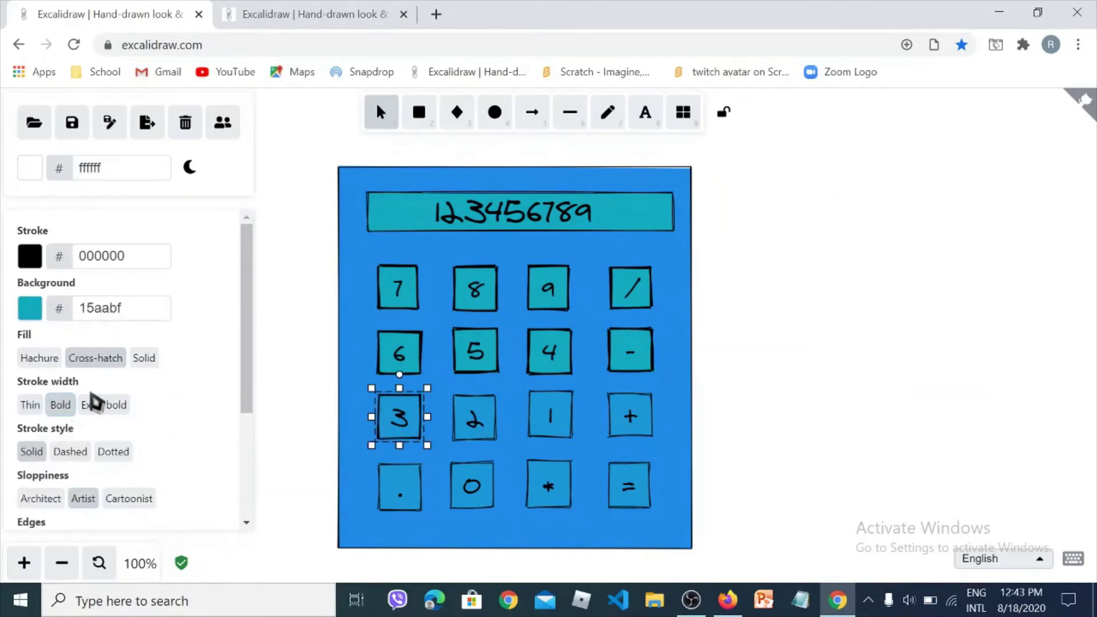
click(492, 419)
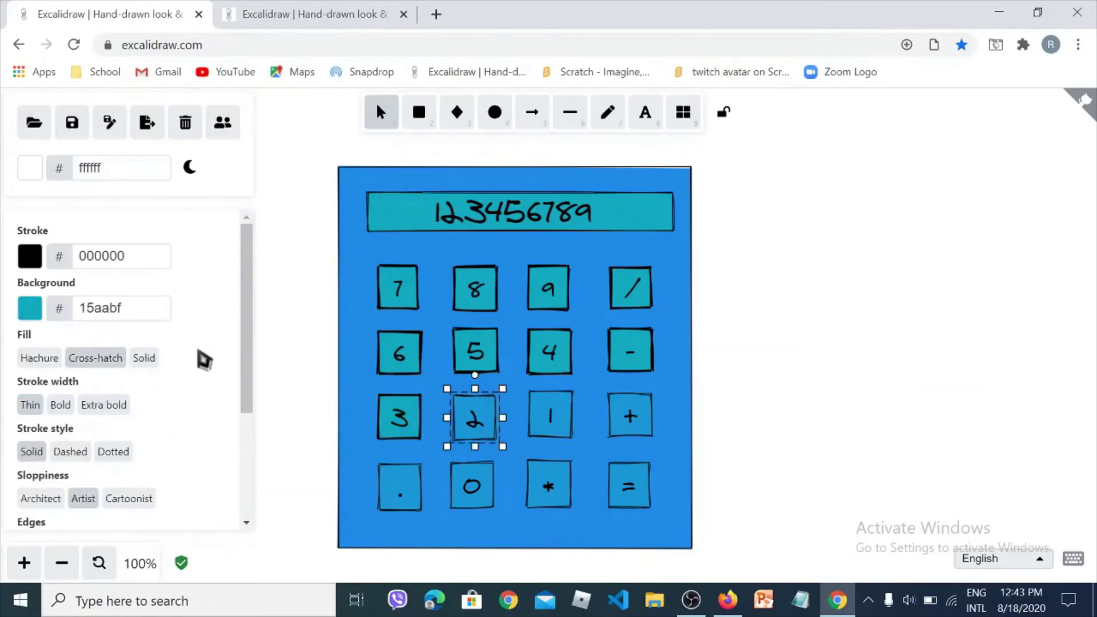
click(59, 404)
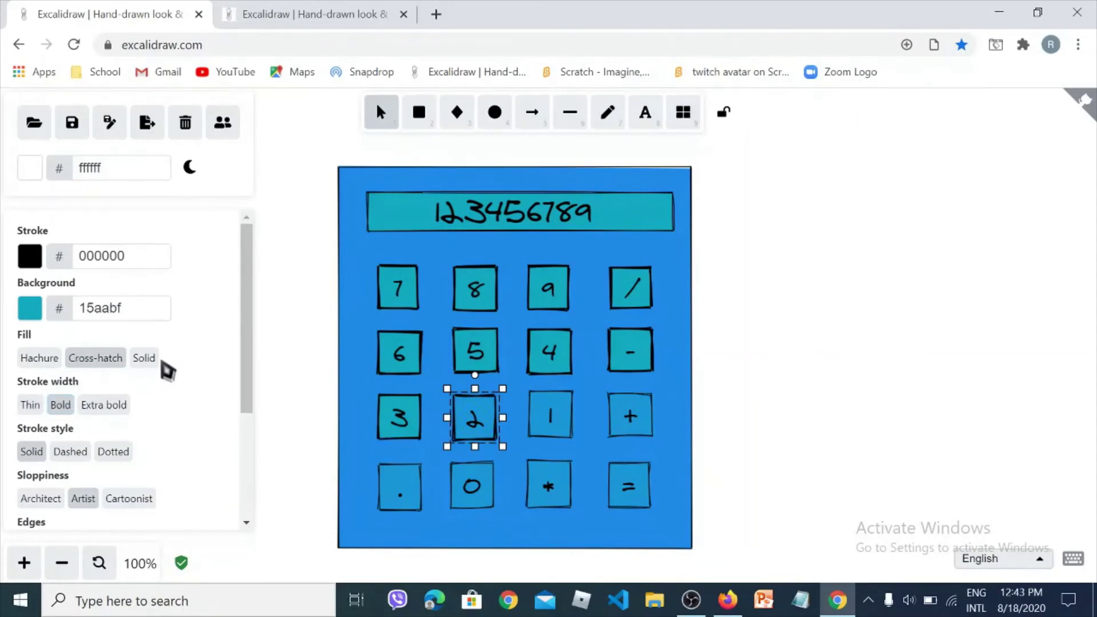
click(144, 357)
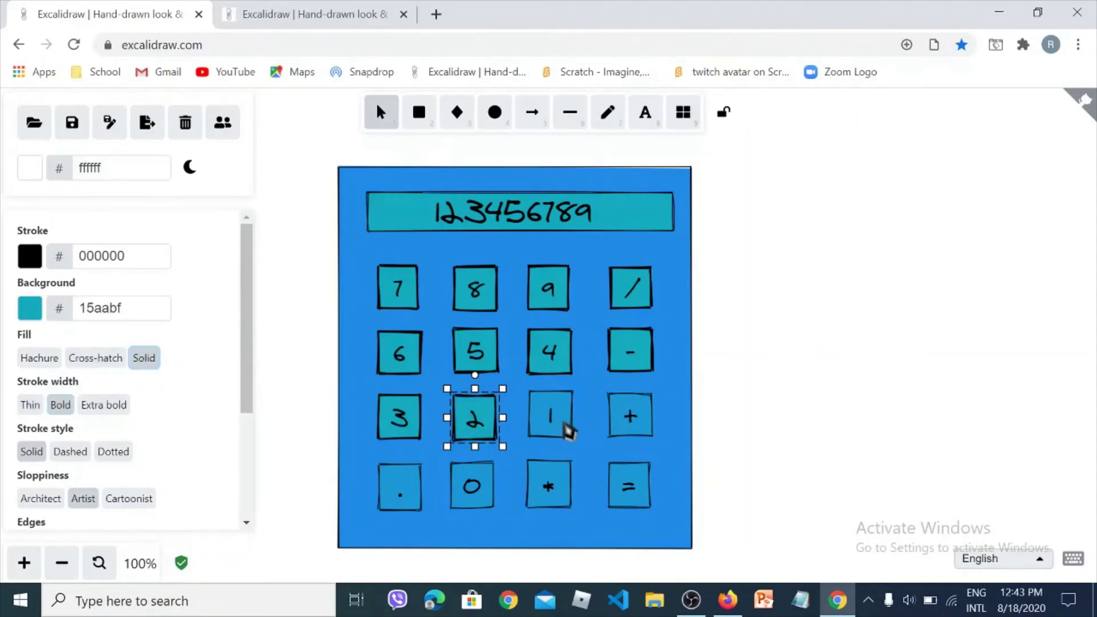
Step: Give the 1 and + buttons in the third row a bold stroke width and a solid fill
click(565, 425)
click(59, 404)
click(144, 358)
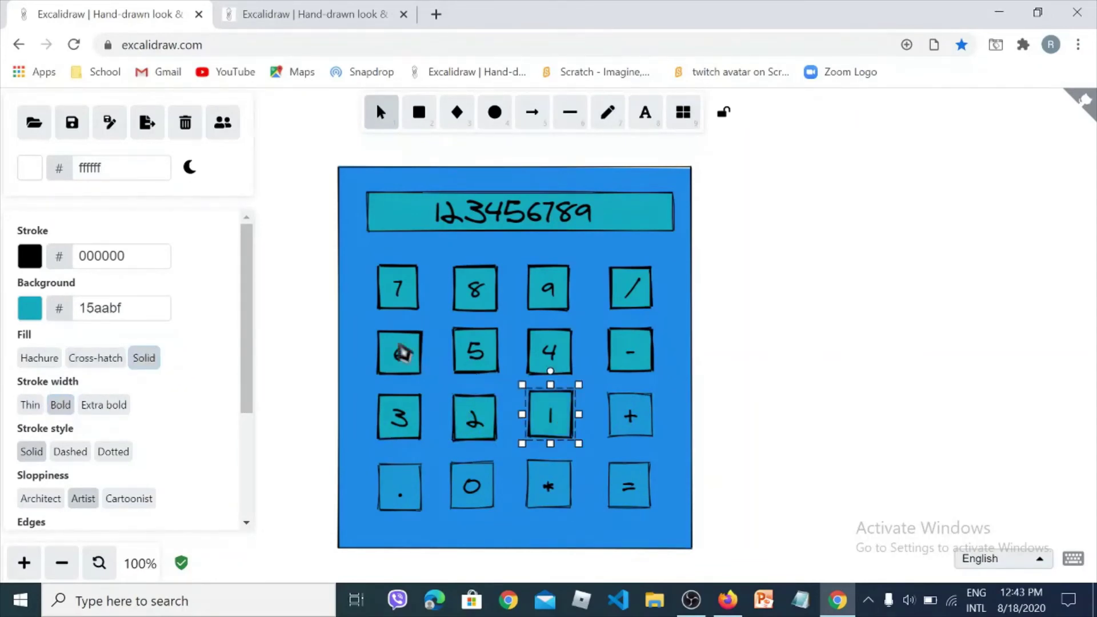
click(645, 408)
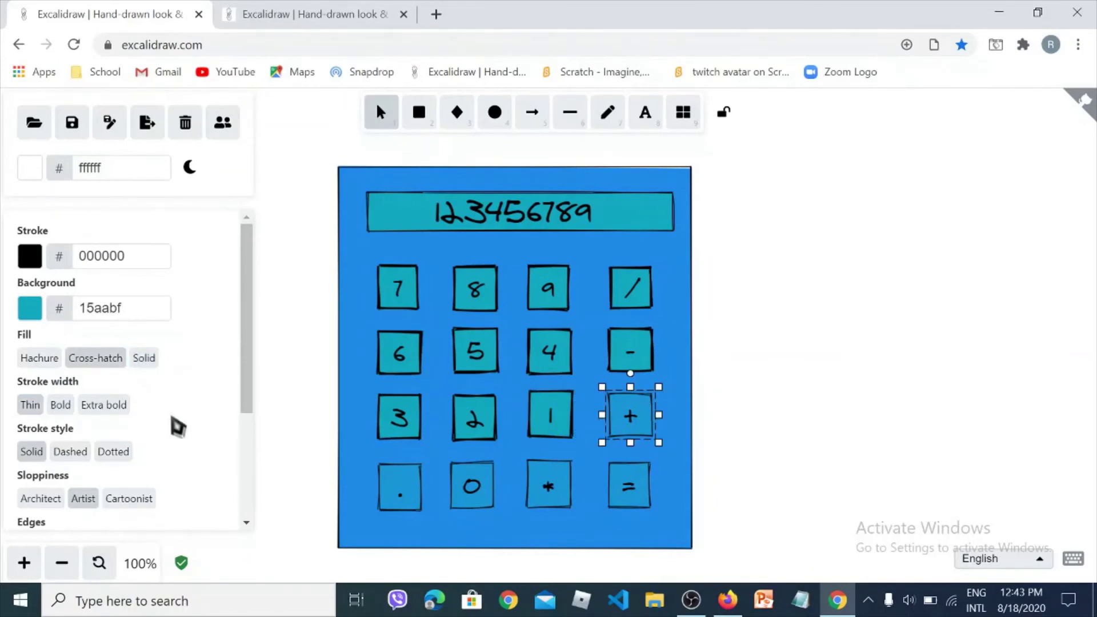
click(60, 405)
click(146, 361)
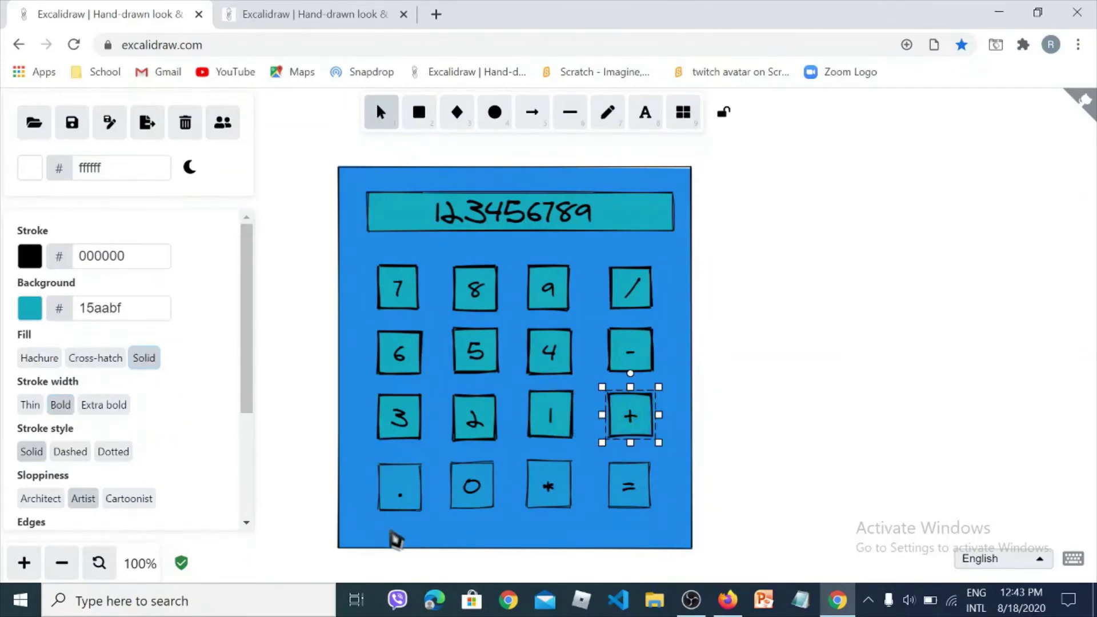
Step: Give the . and 0 buttons in the fourth row a bold stroke width and a solid fill, and select the * button's square
click(415, 508)
click(61, 404)
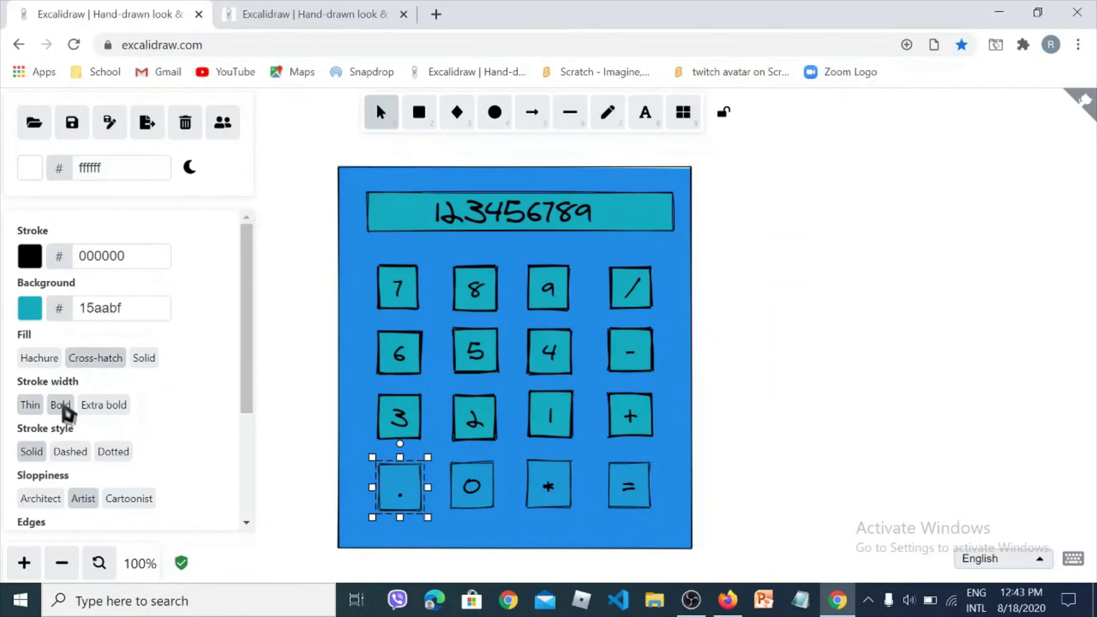
click(149, 358)
click(469, 501)
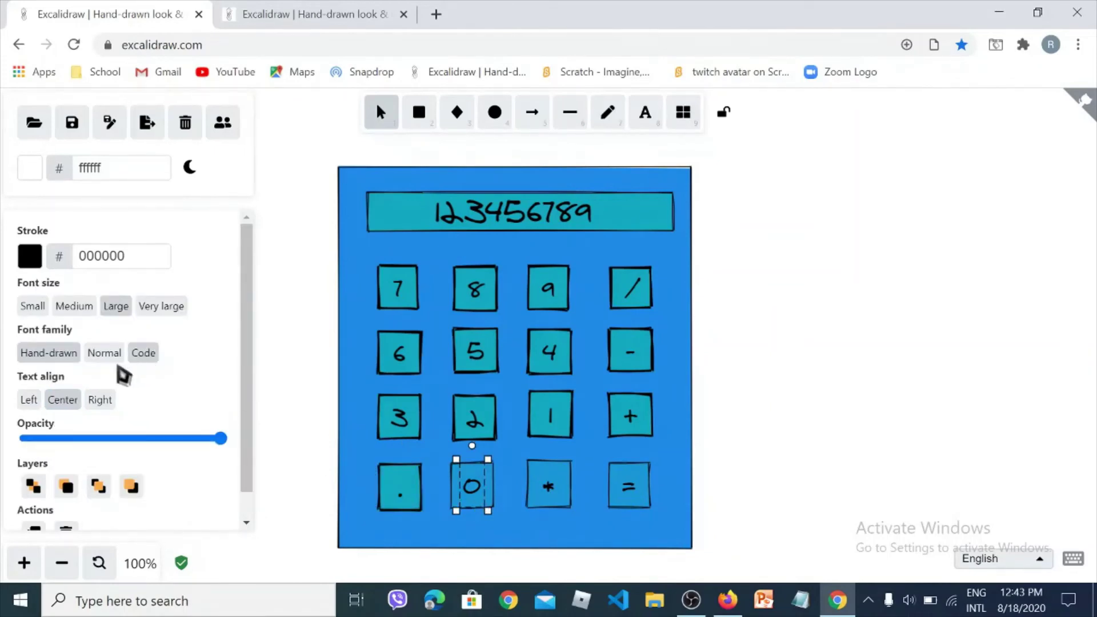
click(495, 483)
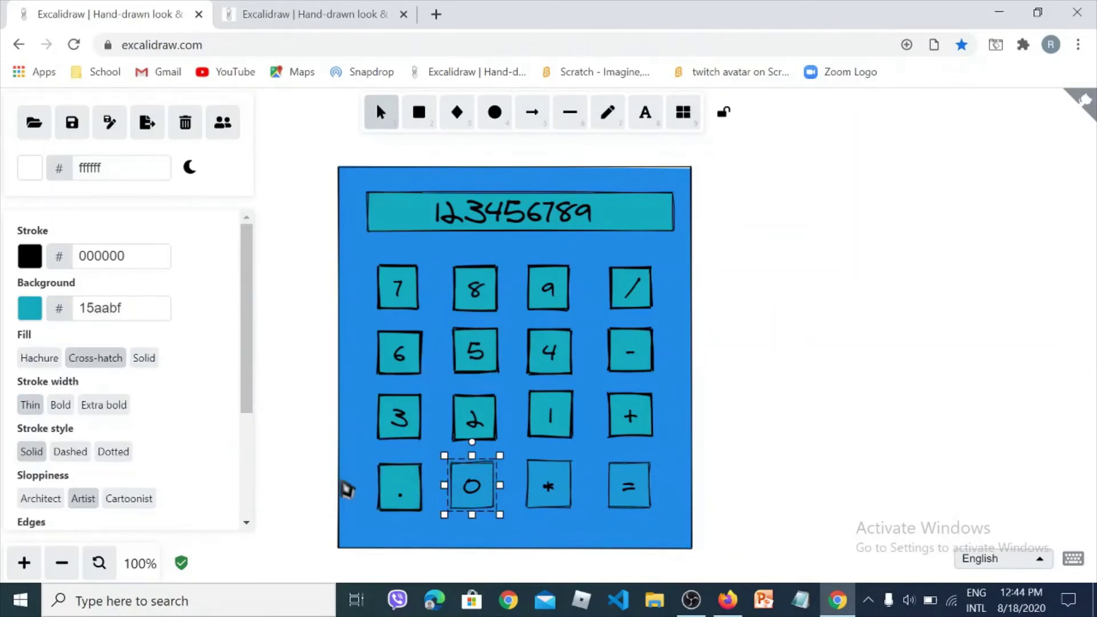
click(63, 405)
click(144, 358)
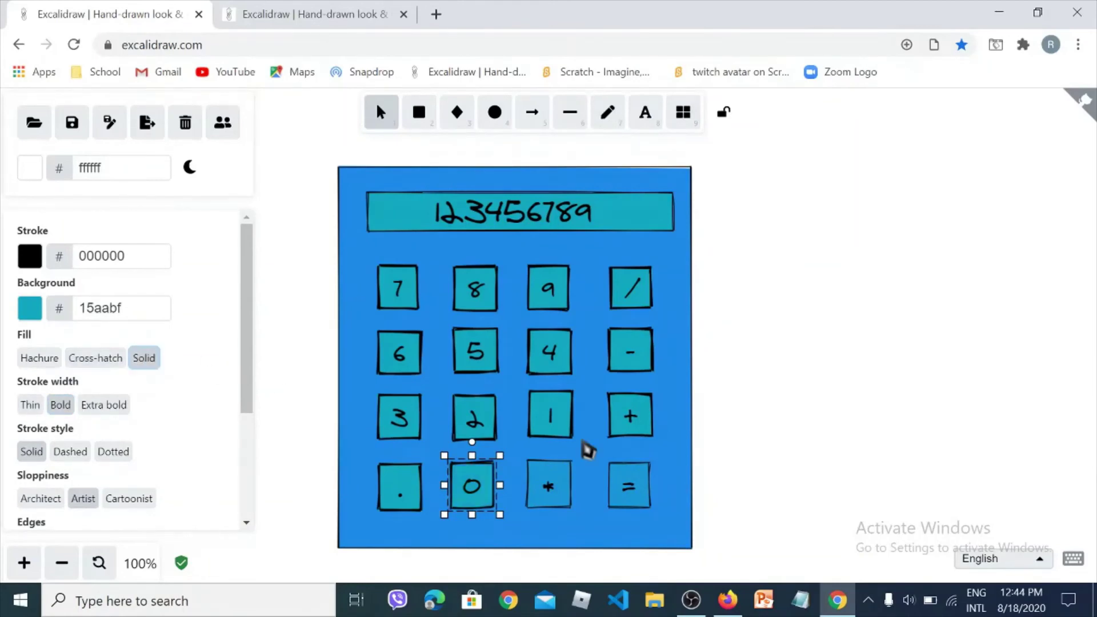
click(557, 482)
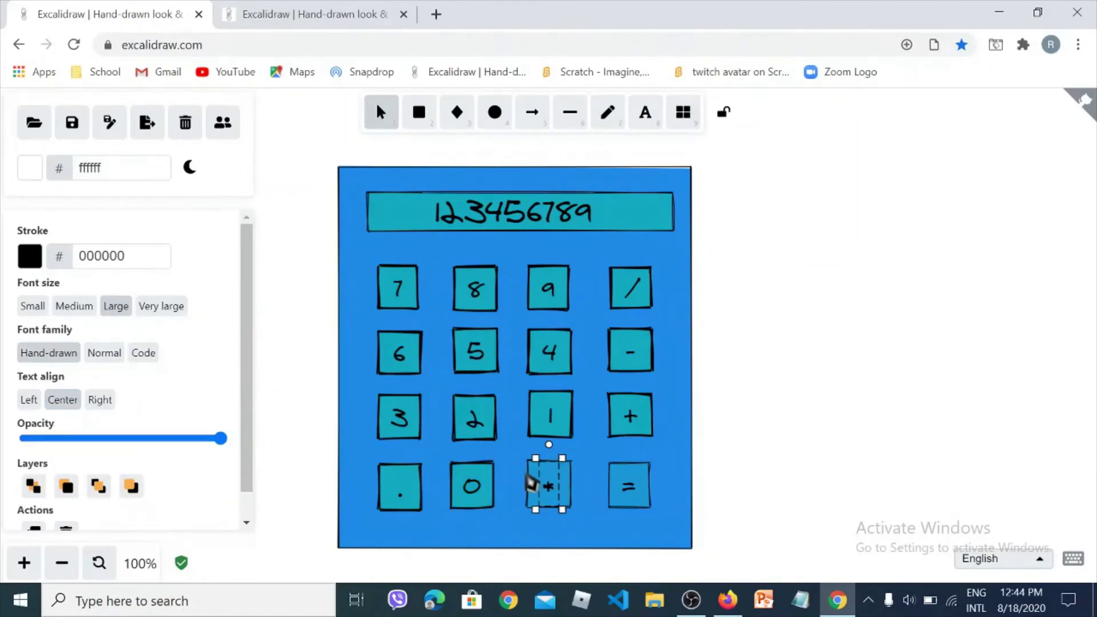
click(571, 480)
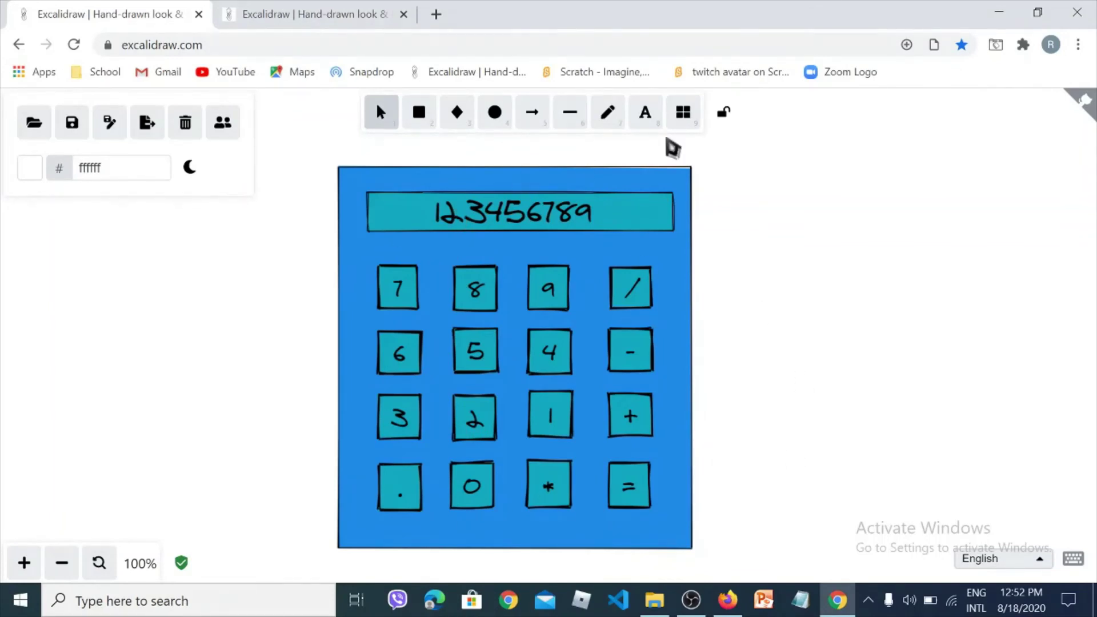
Step: Start a text label on the calculator body below the fourth row of buttons
click(646, 113)
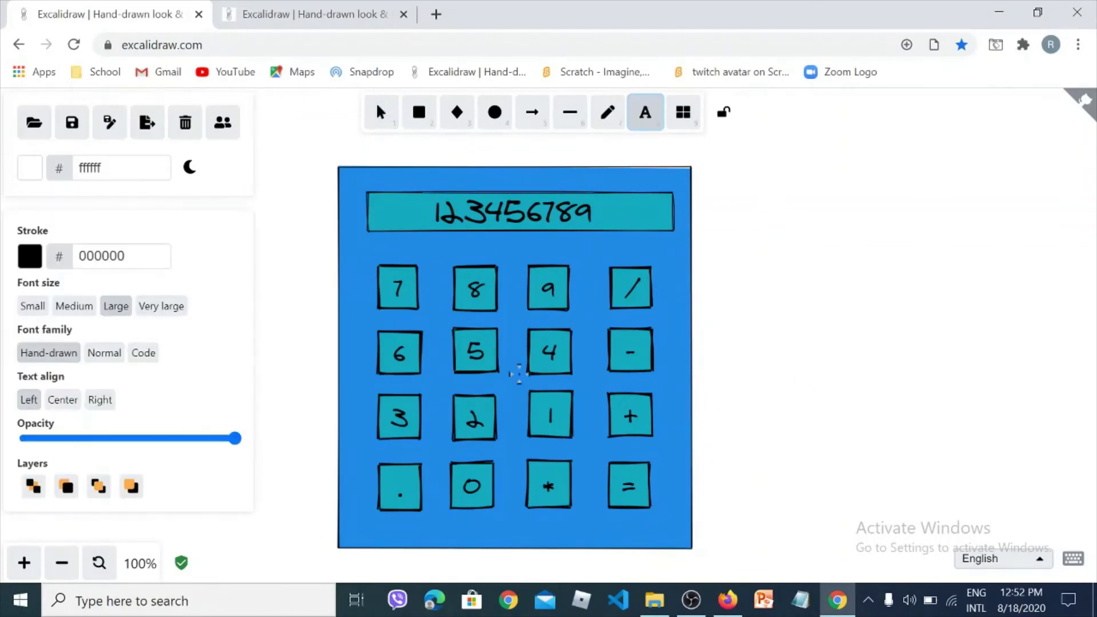
click(540, 532)
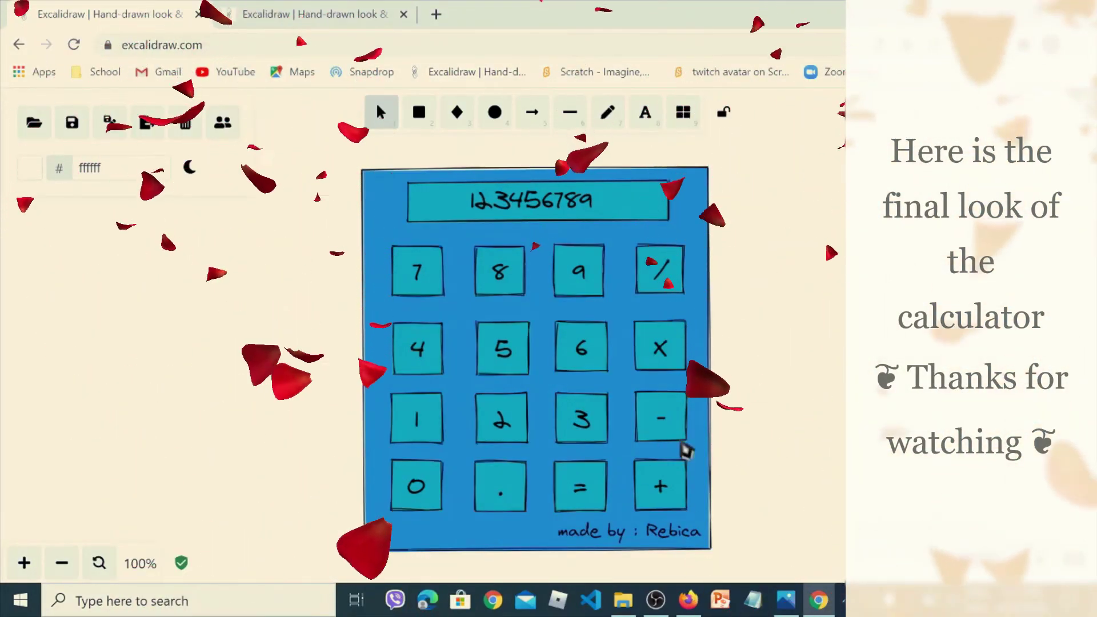
Step: Add the medium hand-drawn text BYEEE on the empty canvas beside the calculator's display
click(645, 113)
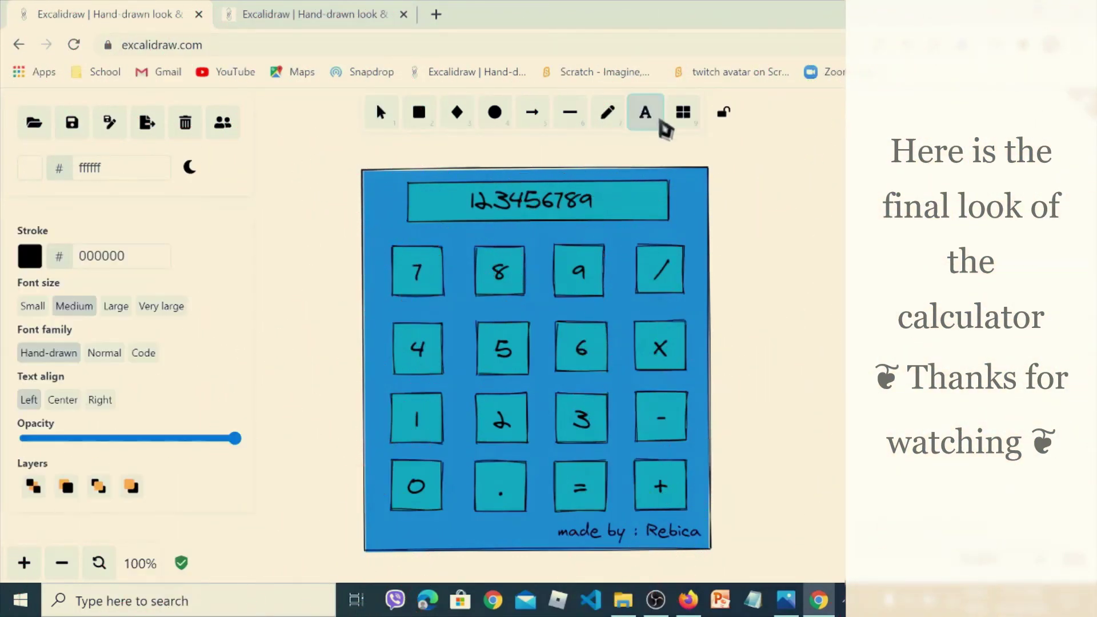
click(781, 213)
text(B)
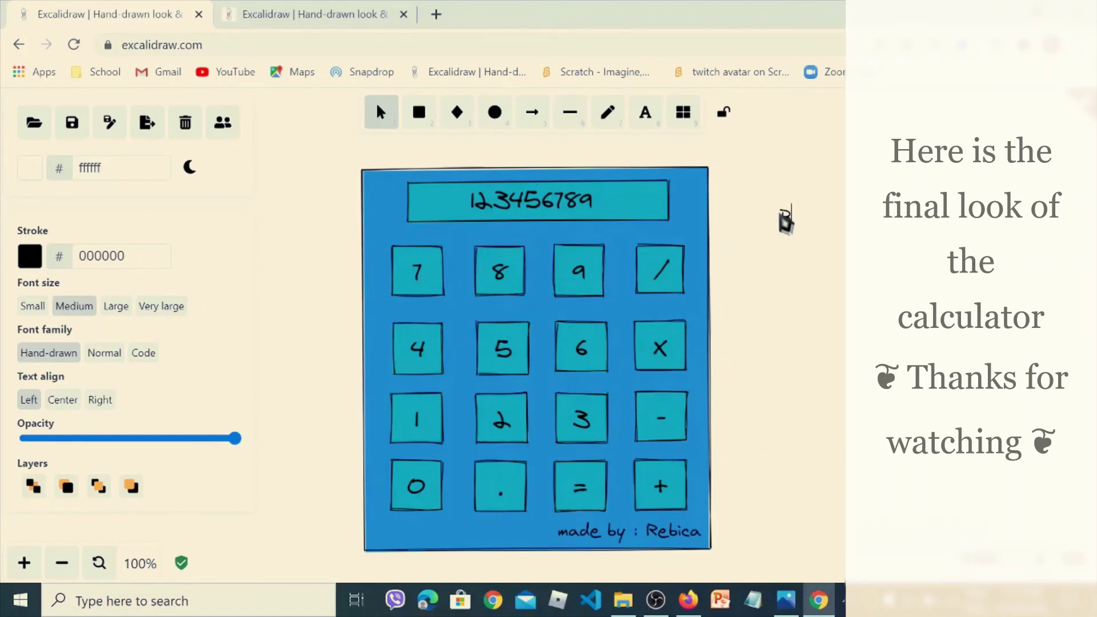
text(YEEE)
key(Escape)
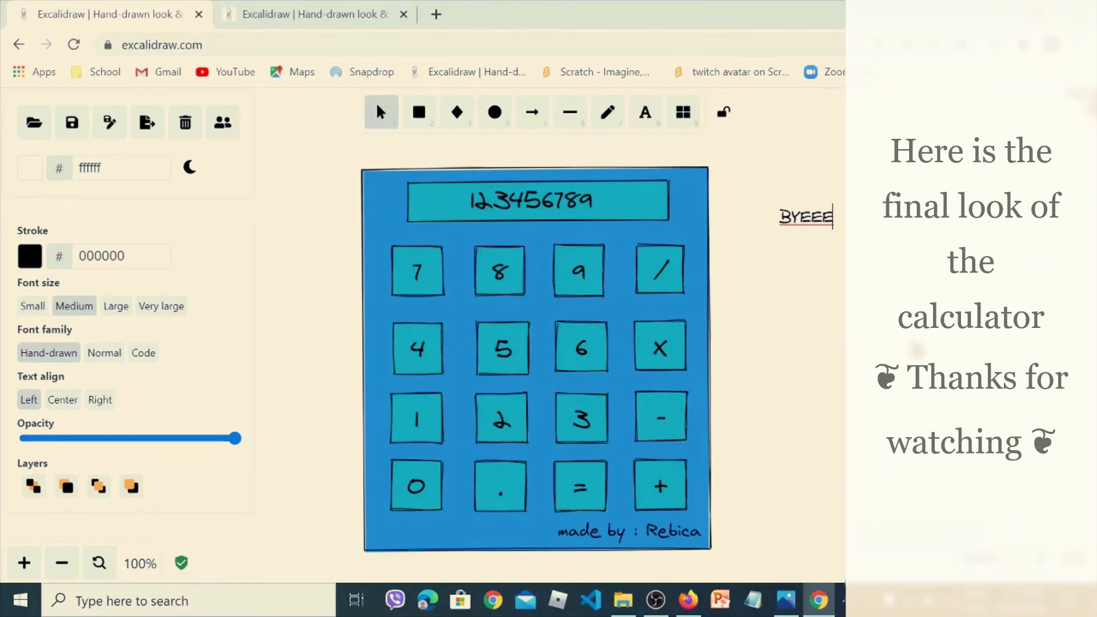